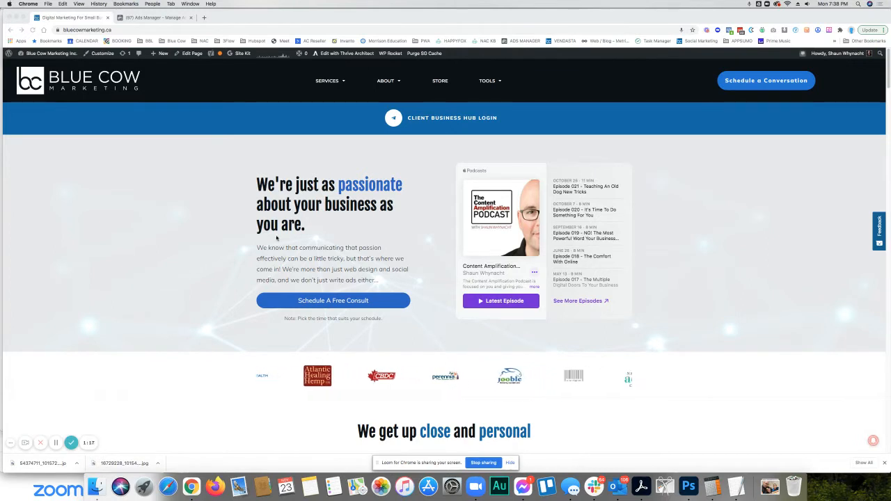
- Check which Facebook pixels are installed on the bluecowmarketing.ca homepage using Facebook Pixel Helper
{"action": "left_click", "coordinate": [143, 18]}
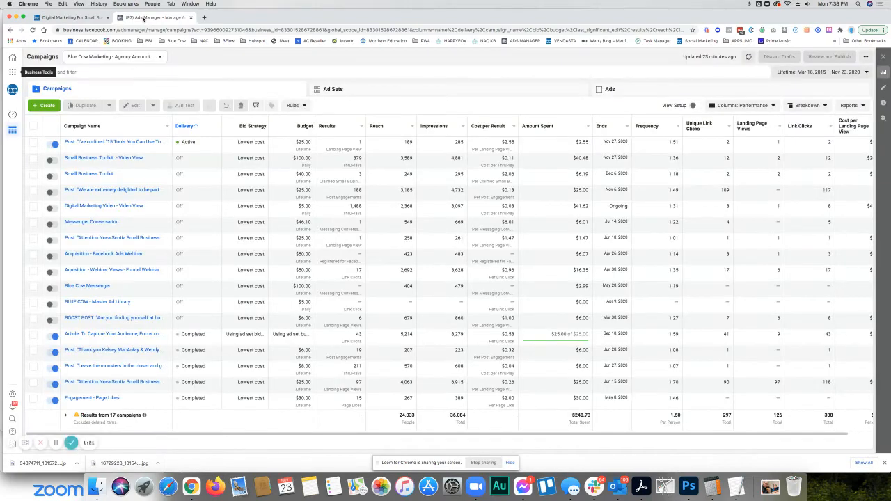
{"action": "left_click", "coordinate": [84, 17]}
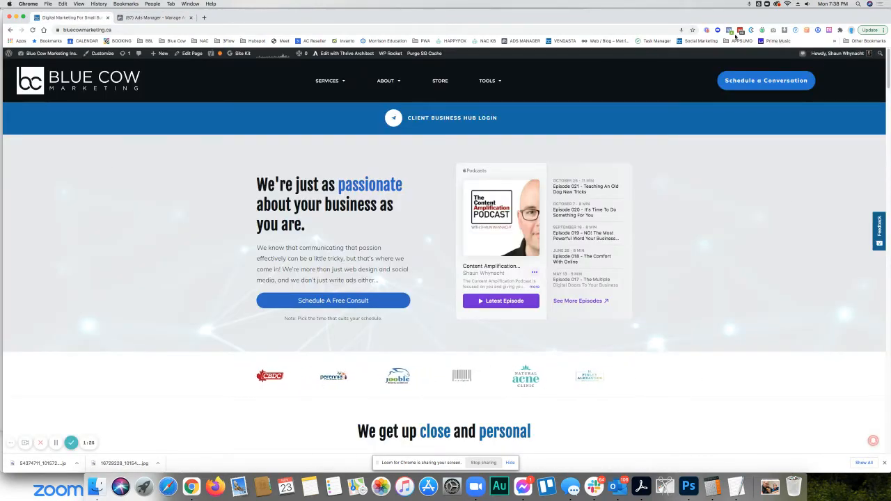
{"action": "left_click", "coordinate": [728, 32]}
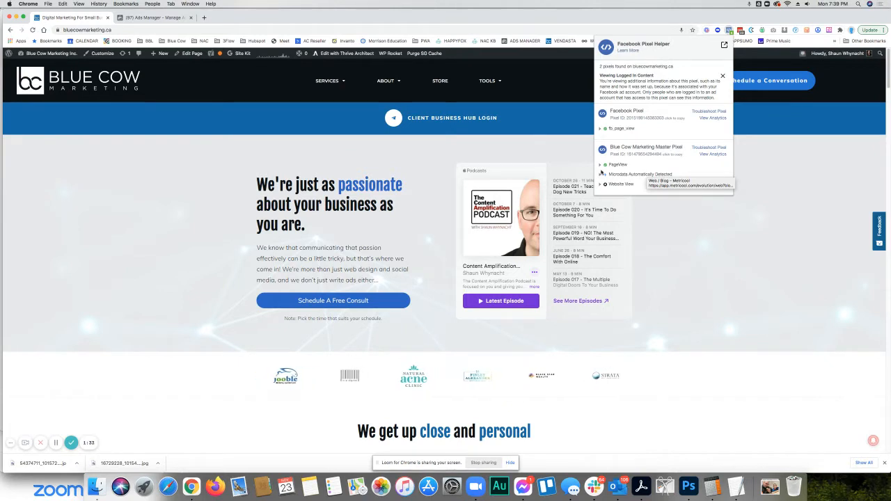
{"action": "left_click", "coordinate": [62, 190]}
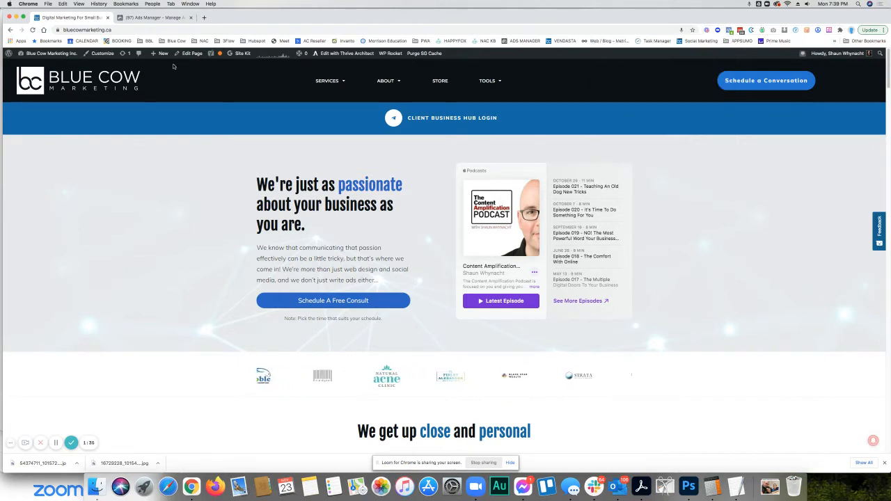
- Start a new campaign in Ads Manager with the Messages objective
{"action": "left_click", "coordinate": [152, 18]}
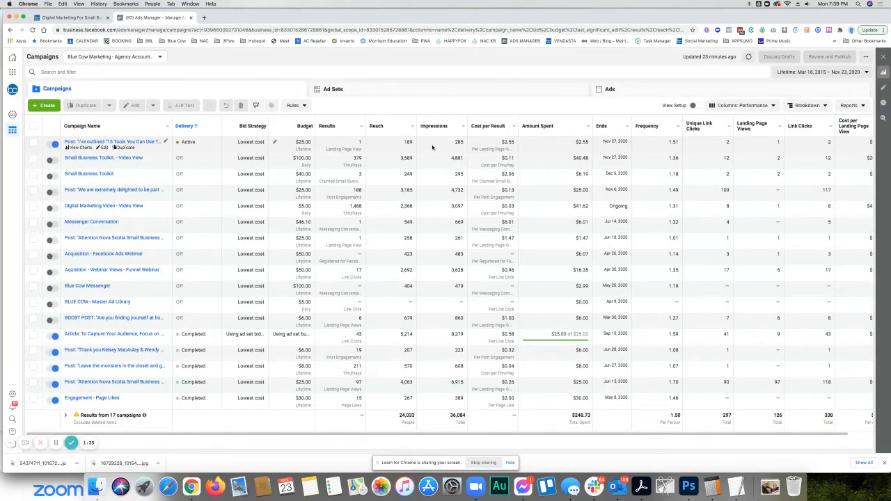
{"action": "left_click", "coordinate": [46, 107]}
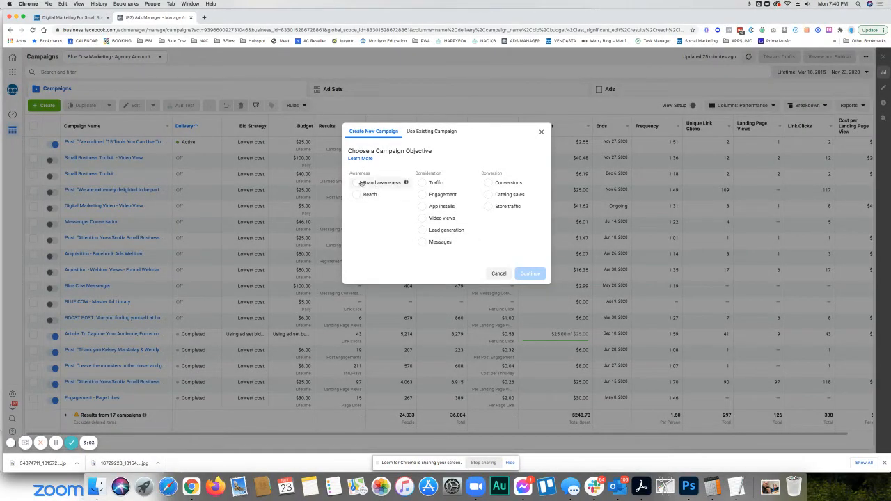
{"action": "left_click", "coordinate": [439, 242]}
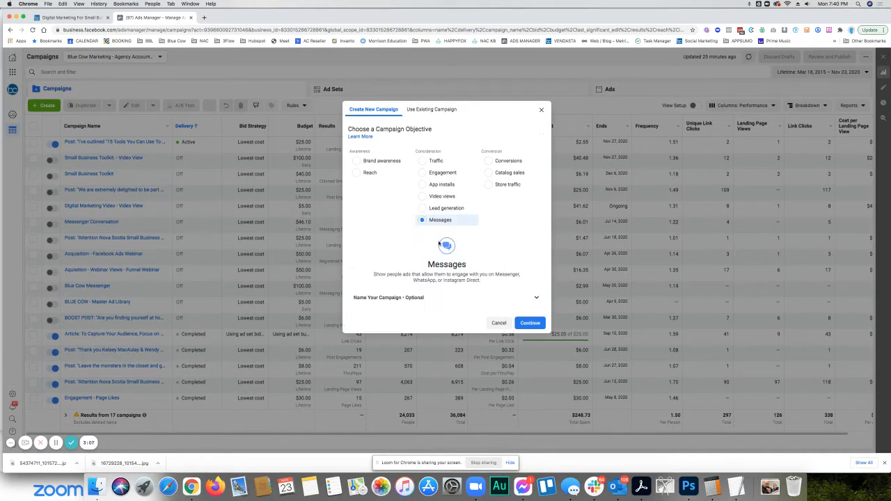
- Name the new campaign "Retargeting - Website - Messages"
{"action": "left_click", "coordinate": [440, 298]}
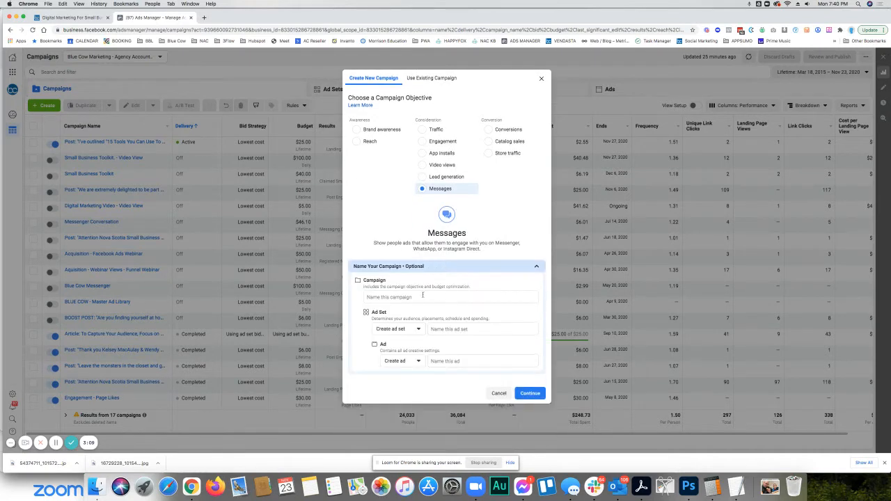
{"action": "left_click", "coordinate": [417, 297]}
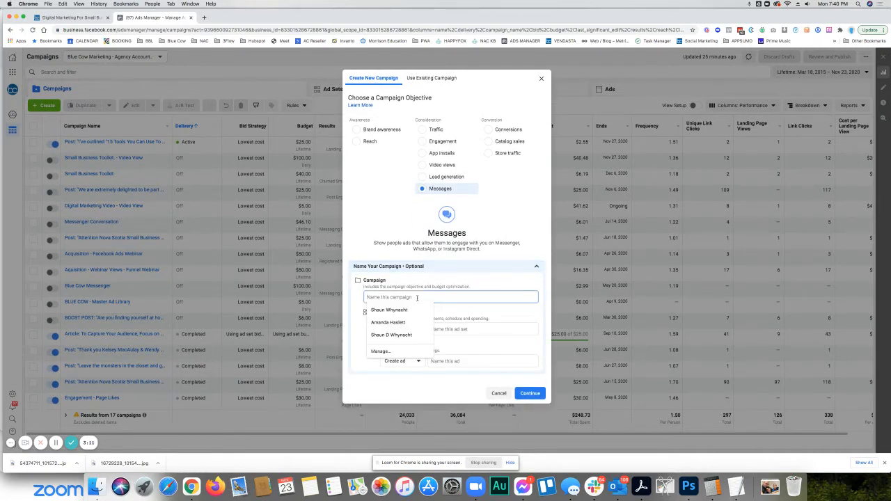
{"action": "type", "text": "Retarg"}
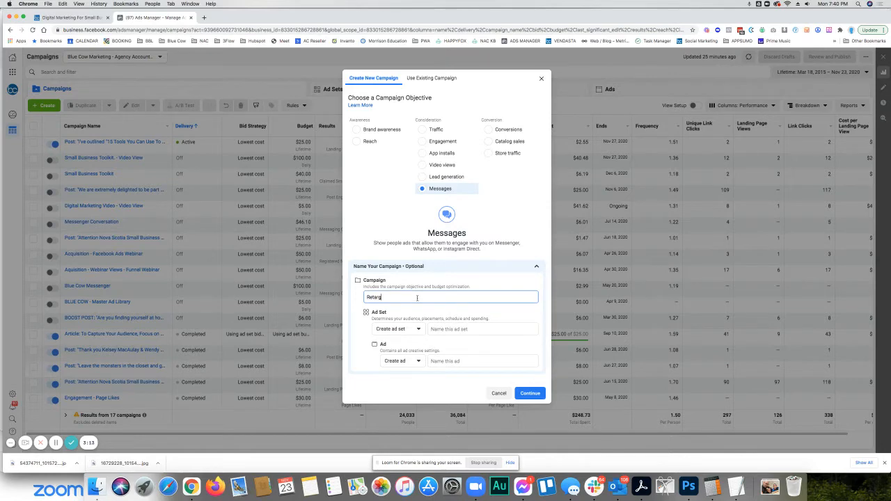
{"action": "type", "text": "eting - Website - Messages"}
- Copy the campaign name "Retargeting - Website - Messages" into the ad set name
{"action": "left_click", "coordinate": [451, 329]}
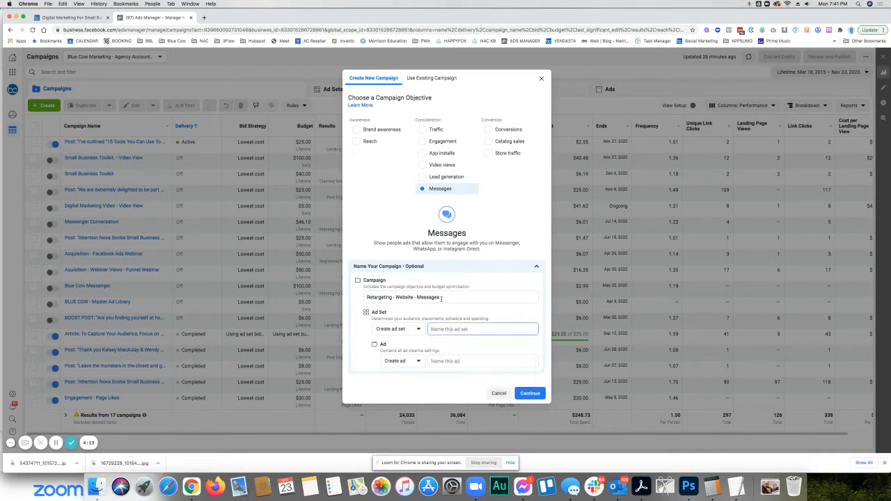
{"action": "left_click_drag", "start_coordinate": [440, 298], "coordinate": [301, 292]}
{"action": "key", "text": "super+c"}
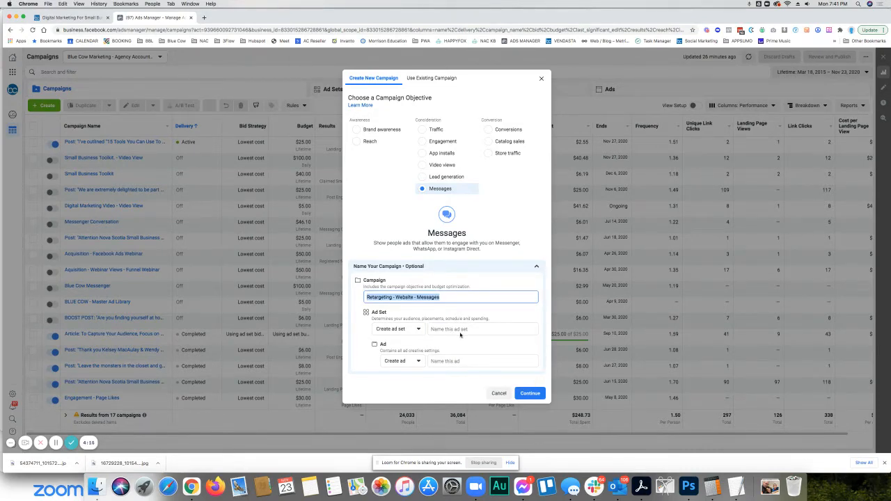
{"action": "left_click", "coordinate": [457, 329]}
{"action": "key", "text": "super+v"}
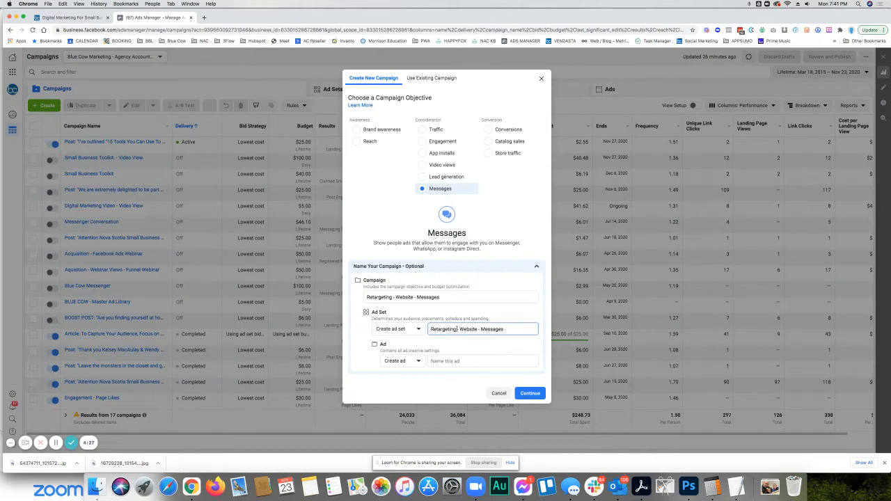
- Name the ad "Marketing & Donuts" and continue to create the draft campaign
{"action": "left_click", "coordinate": [455, 361]}
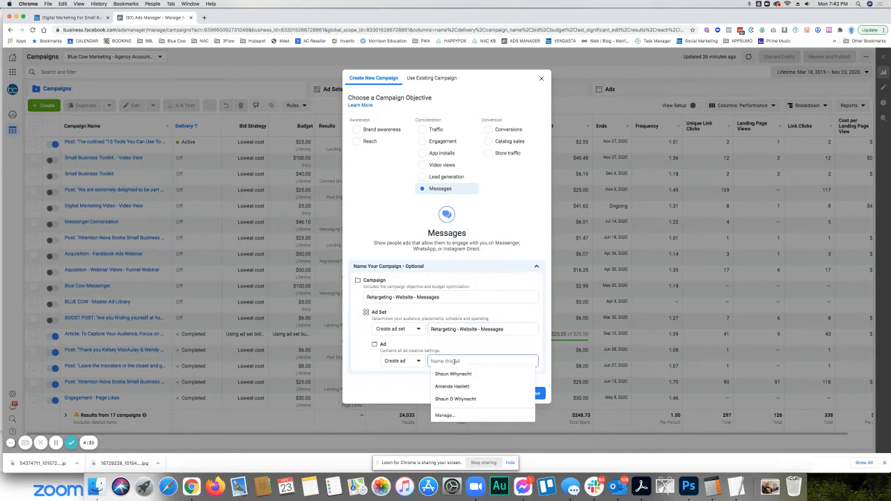
{"action": "type", "text": "Markeitng"}
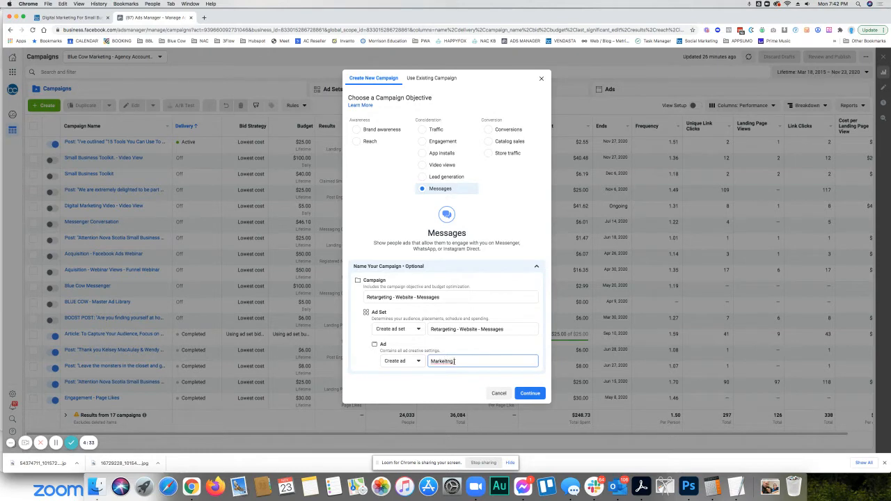
{"action": "type", "text": "ting"}
{"action": "type", "text": " & Adver"}
{"action": "key", "text": "BackSpace"}
{"action": "key", "text": "BackSpace"}
{"action": "key", "text": "BackSpace"}
{"action": "key", "text": "BackSpace"}
{"action": "key", "text": "BackSpace"}
{"action": "key", "text": "BackSpace"}
{"action": "type", "text": "Donuts"}
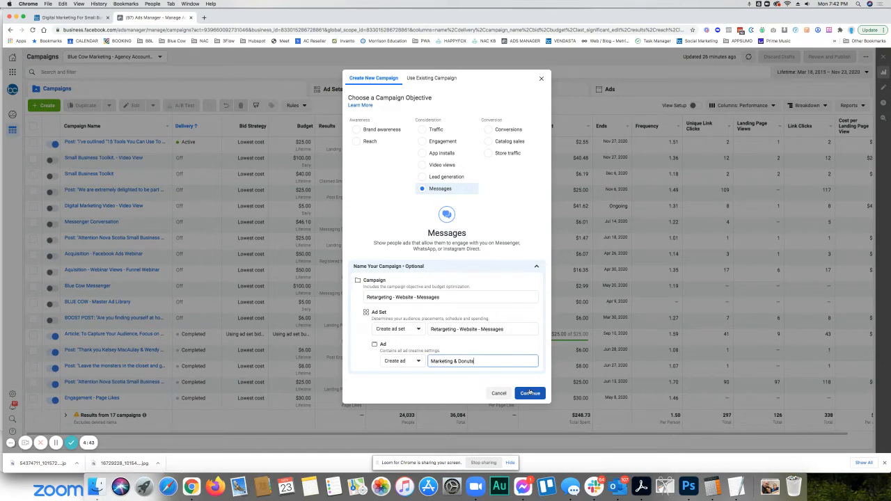
{"action": "left_click", "coordinate": [529, 393]}
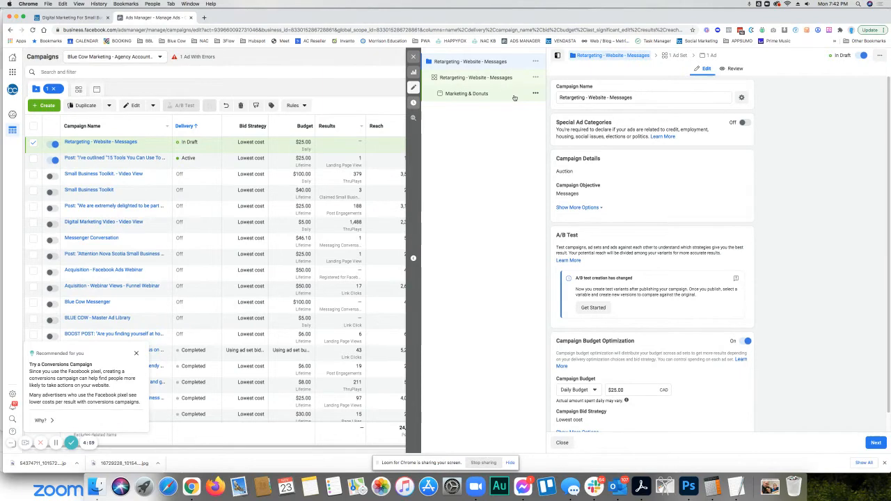
- Change the campaign budget to a Lifetime Budget of $30
{"action": "scroll", "coordinate": [663, 193], "scroll_direction": "down", "scroll_amount": 1}
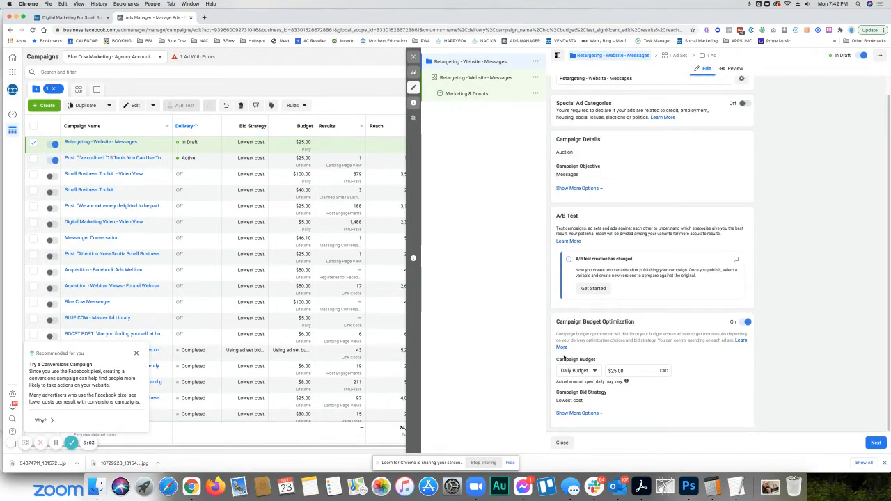
{"action": "left_click", "coordinate": [589, 372]}
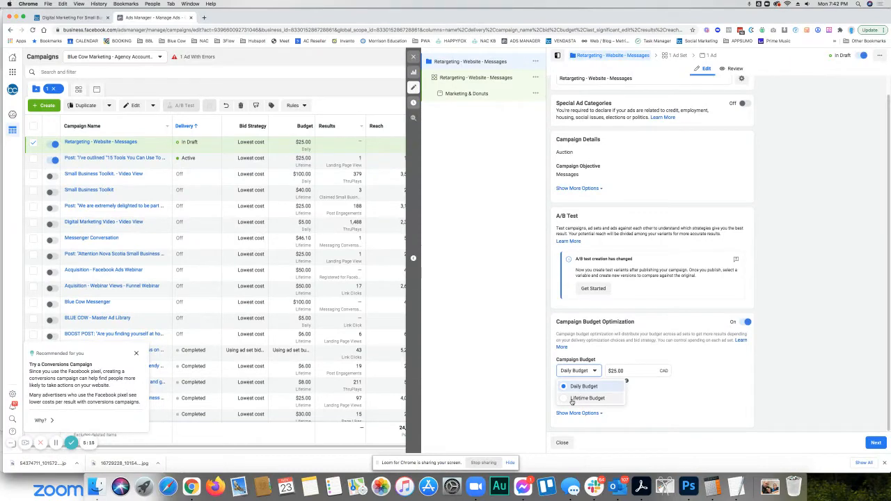
{"action": "left_click", "coordinate": [572, 398]}
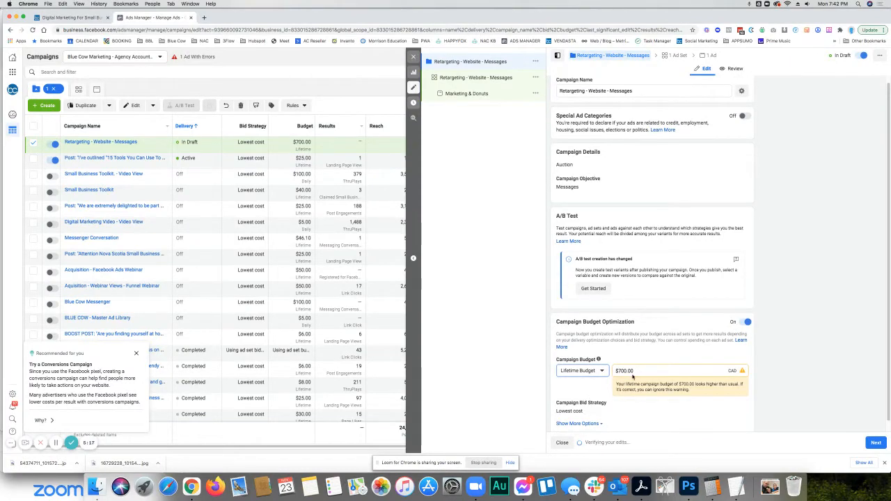
{"action": "left_click_drag", "start_coordinate": [618, 371], "coordinate": [624, 371]}
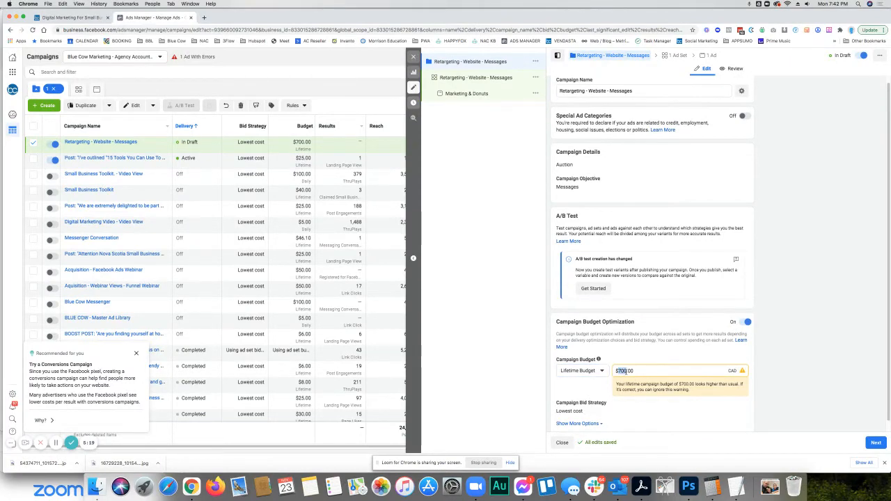
{"action": "type", "text": "30"}
{"action": "left_click", "coordinate": [636, 351]}
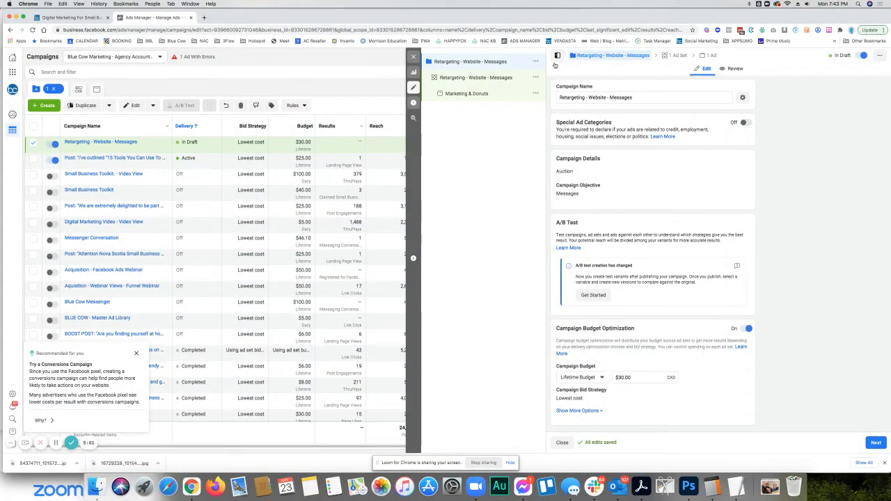
- Open the "Retargeting - Website - Messages" ad set, and open the Audiences tool in a separate browser tab
{"action": "left_click", "coordinate": [475, 80]}
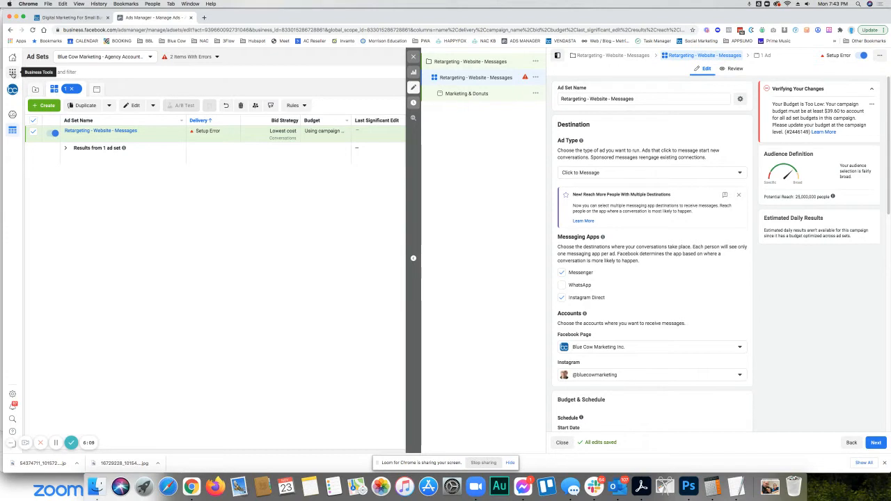
{"action": "left_click", "coordinate": [12, 73]}
{"action": "scroll", "coordinate": [107, 179], "scroll_direction": "down", "scroll_amount": 2}
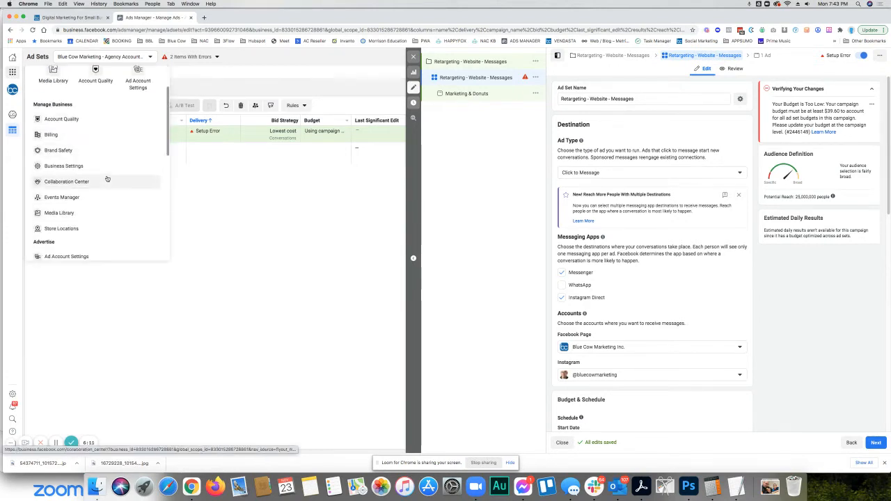
{"action": "scroll", "coordinate": [106, 178], "scroll_direction": "down", "scroll_amount": 4}
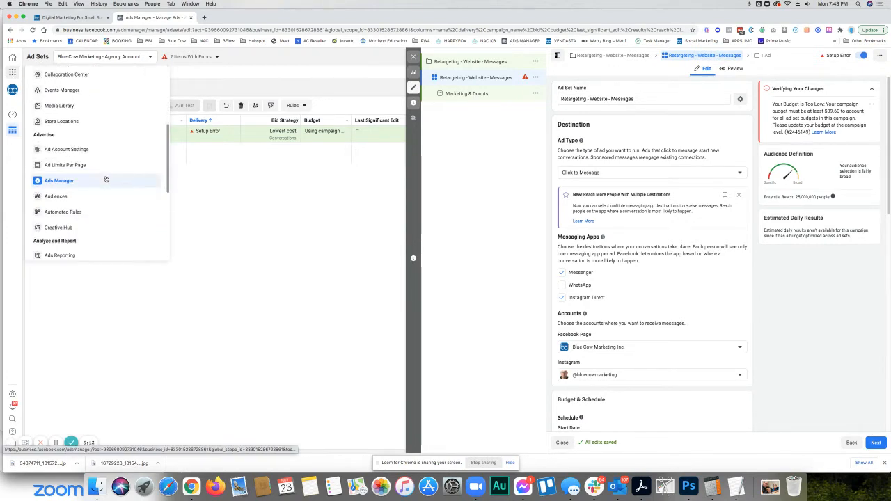
{"action": "right_click", "coordinate": [64, 193]}
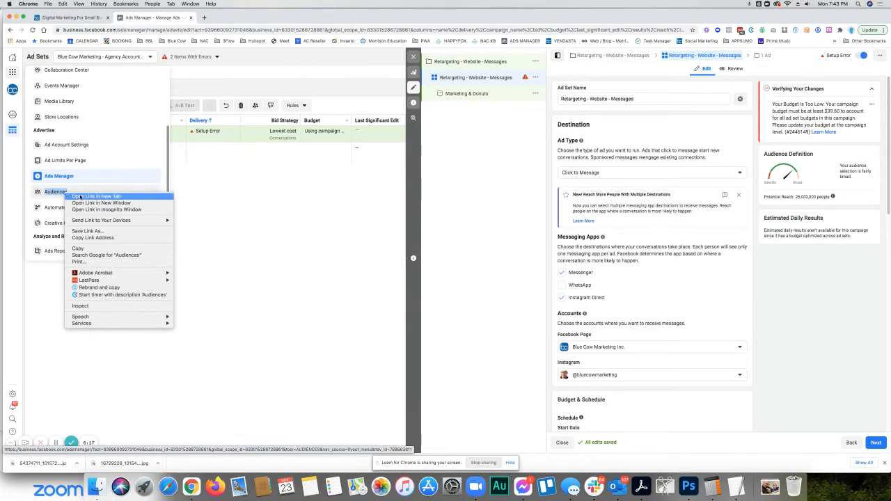
{"action": "left_click", "coordinate": [80, 197]}
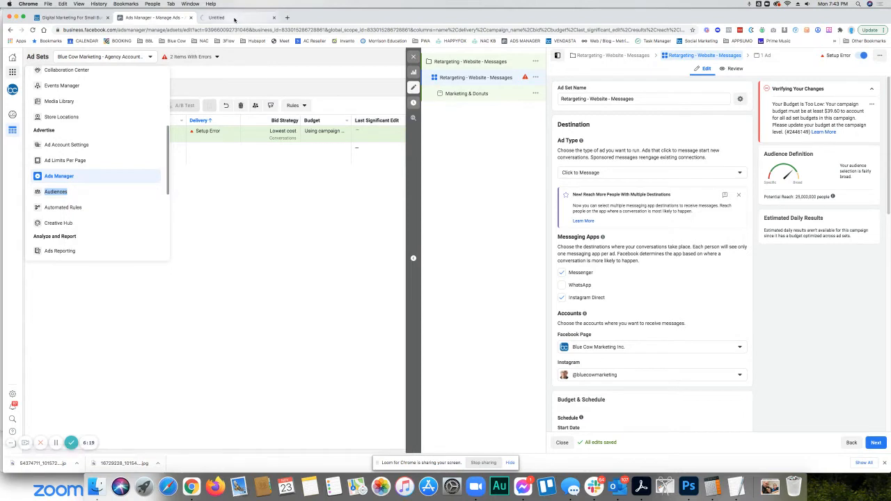
{"action": "left_click", "coordinate": [237, 18]}
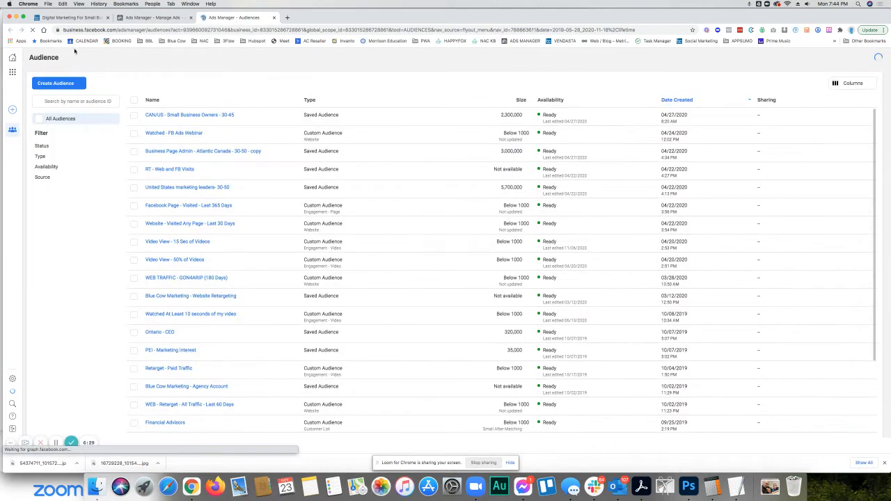
- Start creating a custom audience with Website as its source
{"action": "left_click", "coordinate": [56, 88]}
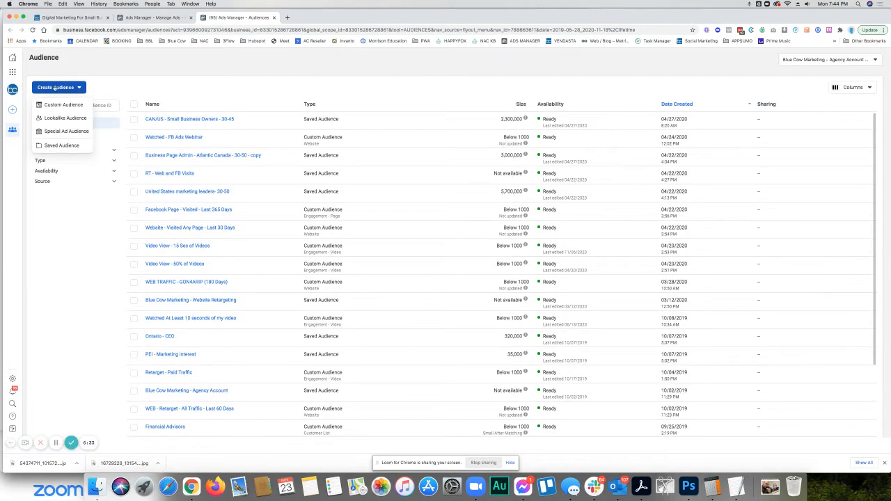
{"action": "mouse_move", "coordinate": [52, 106]}
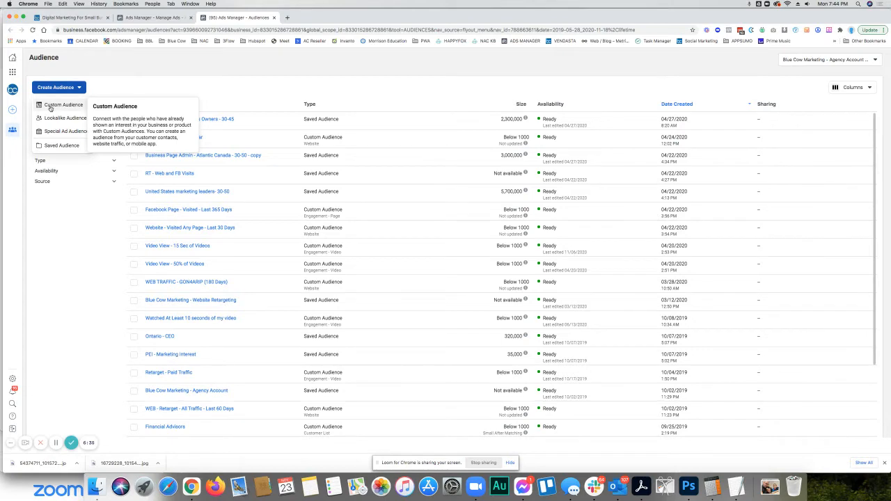
{"action": "left_click", "coordinate": [57, 106]}
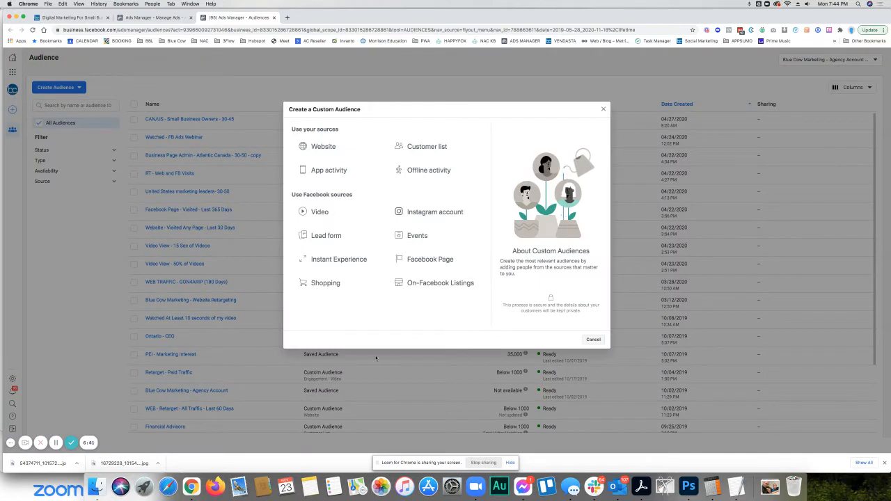
{"action": "mouse_move", "coordinate": [320, 145]}
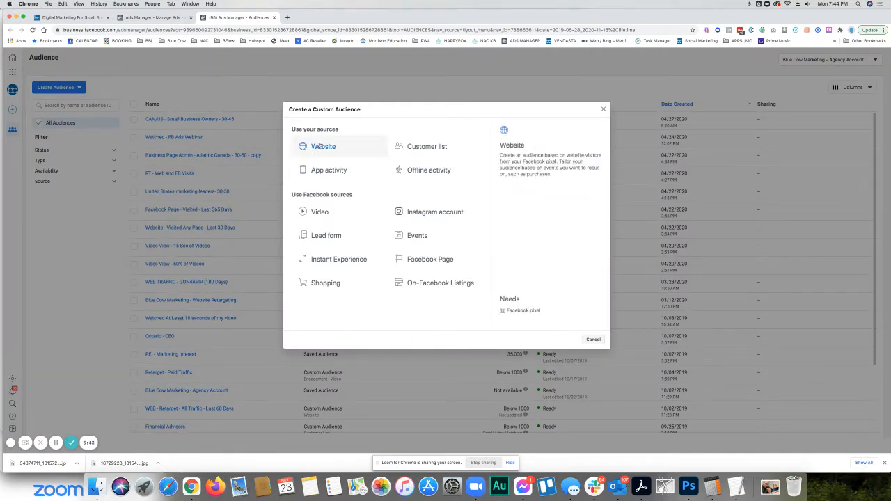
{"action": "mouse_move", "coordinate": [422, 152]}
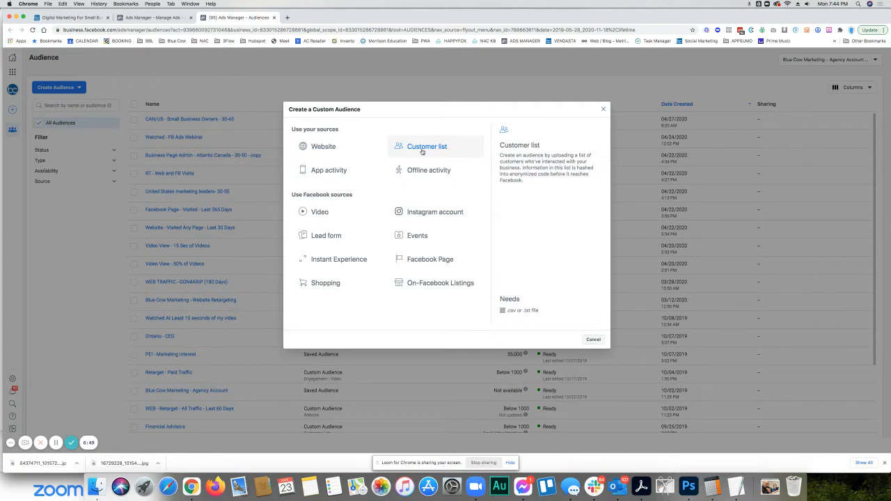
{"action": "left_click", "coordinate": [323, 148]}
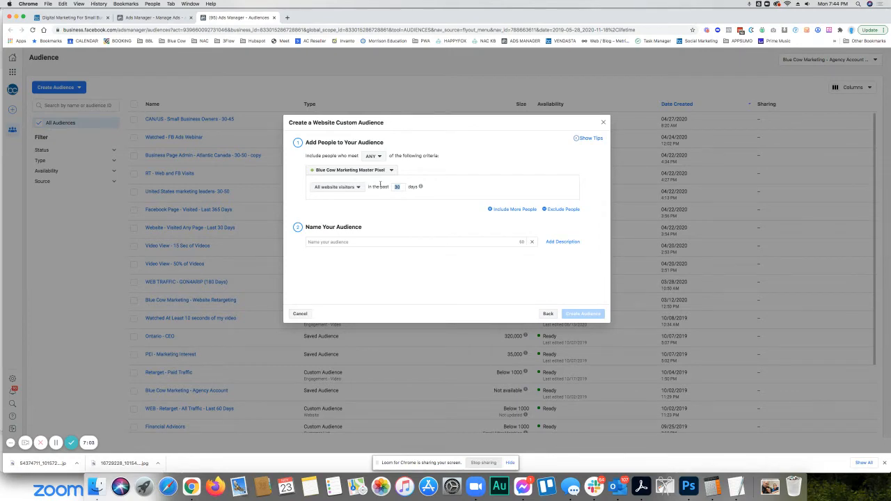
- Set the all website visitors rule to cover the past 60 days
{"action": "mouse_move", "coordinate": [420, 187]}
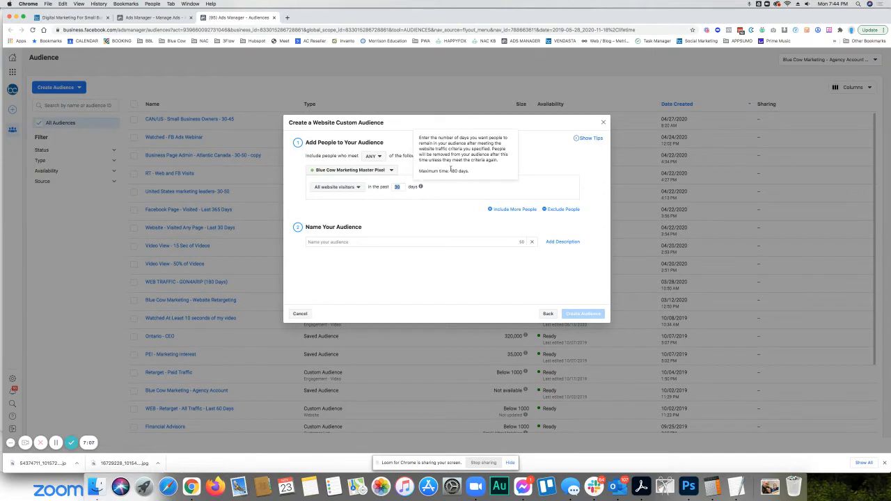
{"action": "left_click", "coordinate": [396, 186]}
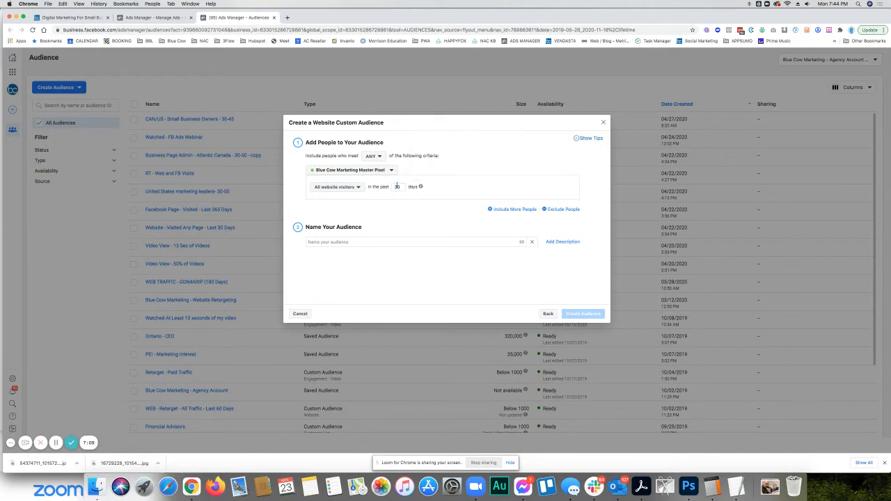
{"action": "left_click_drag", "start_coordinate": [400, 186], "coordinate": [381, 187]}
{"action": "type", "text": "60"}
- Name the website custom audience "Retarget - Website - All - Last 60 Days"
{"action": "left_click", "coordinate": [342, 243]}
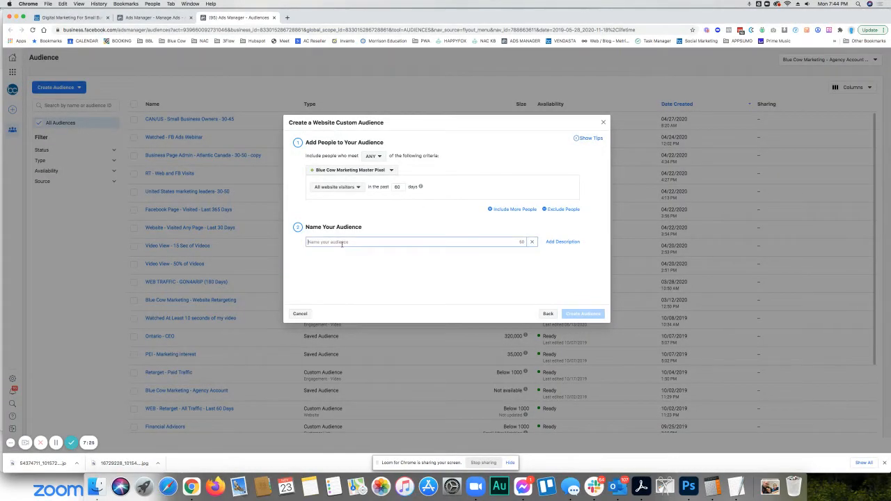
{"action": "type", "text": "Website -"}
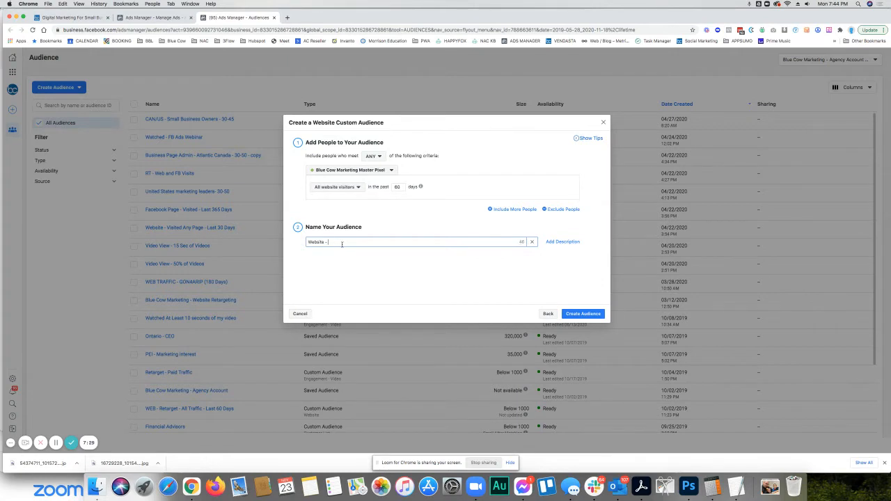
{"action": "key", "text": "BackSpace"}
{"action": "key", "text": "BackSpace"}
{"action": "key", "text": "BackSpace"}
{"action": "key", "text": "BackSpace"}
{"action": "key", "text": "BackSpace"}
{"action": "key", "text": "BackSpace"}
{"action": "key", "text": "BackSpace"}
{"action": "type", "text": "Retarget - Website - All - Last 60 Days"}
- Show the optional description, leave it empty, and create the website custom audience
{"action": "left_click", "coordinate": [563, 243]}
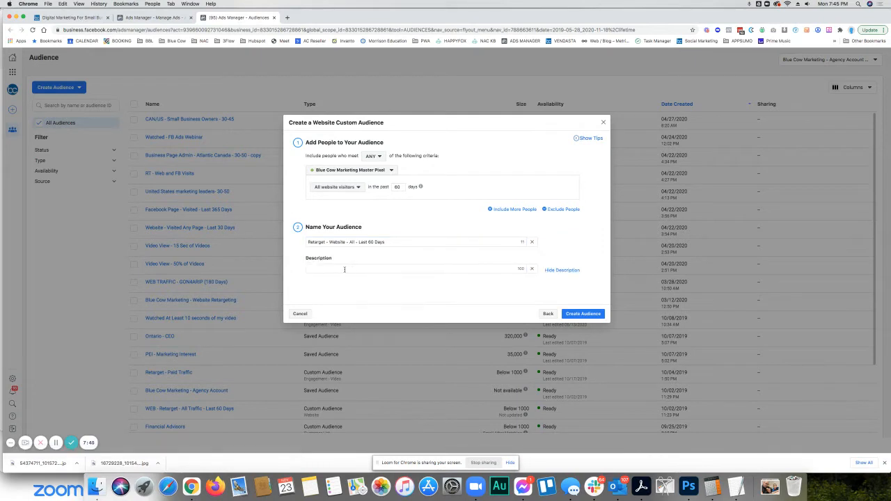
{"action": "left_click", "coordinate": [535, 270]}
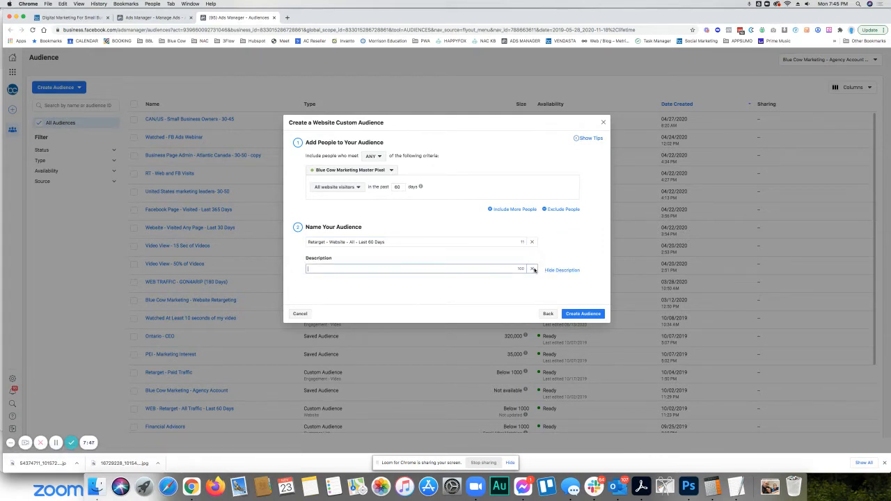
{"action": "left_click", "coordinate": [583, 314]}
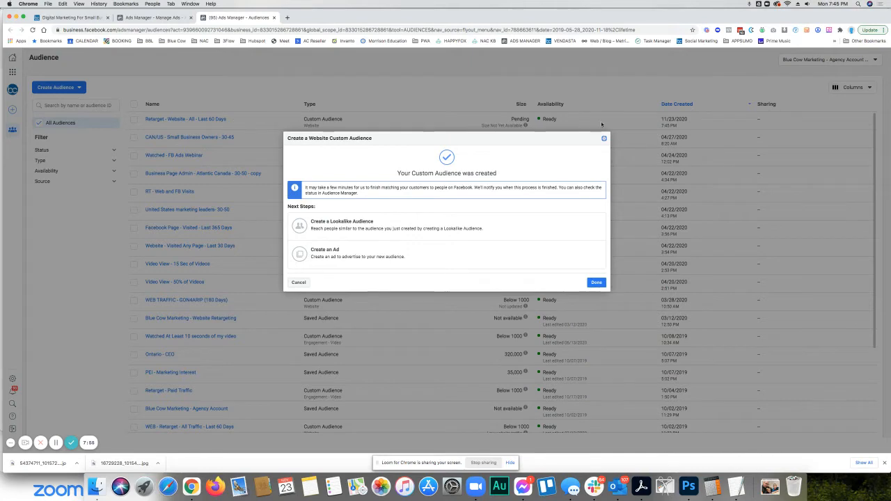
{"action": "left_click", "coordinate": [597, 282]}
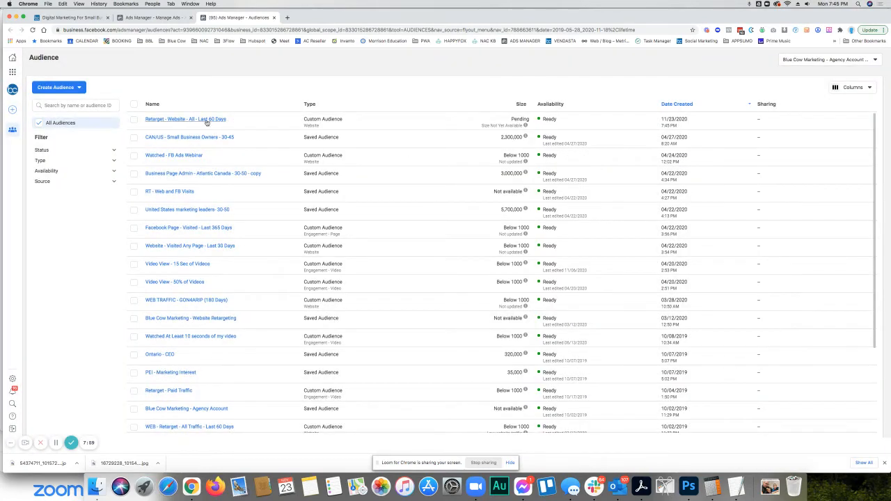
- Open the new 60-day website audience for editing, add a second inclusion rule to see its visitor options, and remove that rule
{"action": "left_click", "coordinate": [202, 120]}
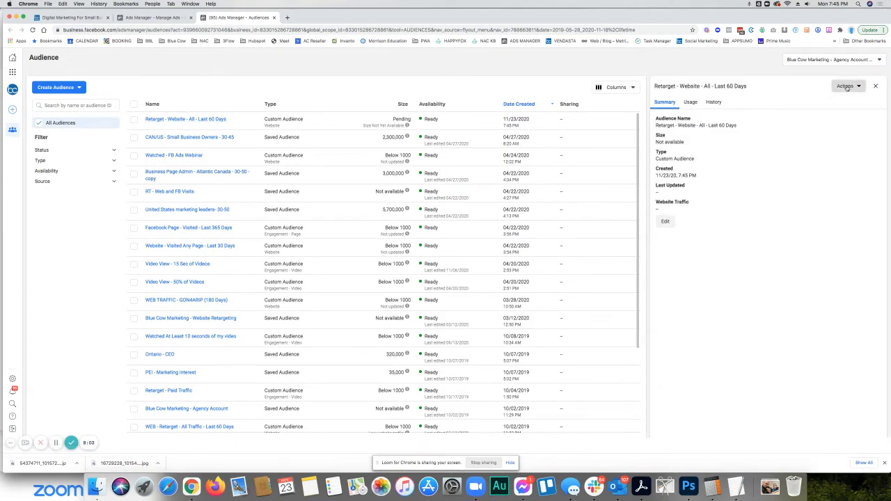
{"action": "left_click", "coordinate": [844, 86]}
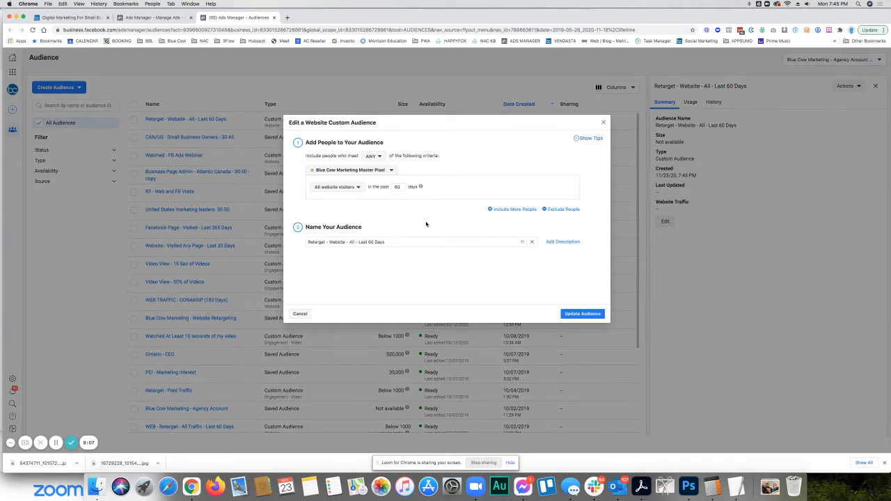
{"action": "left_click", "coordinate": [504, 210]}
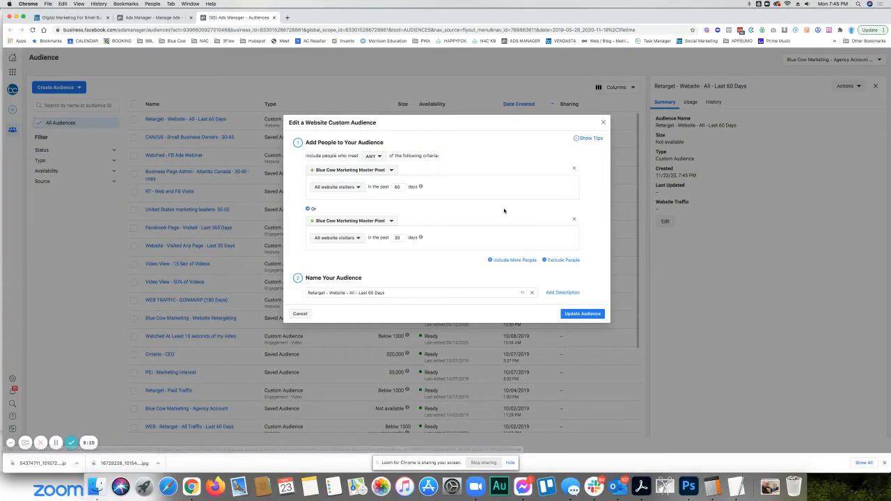
{"action": "left_click", "coordinate": [348, 238]}
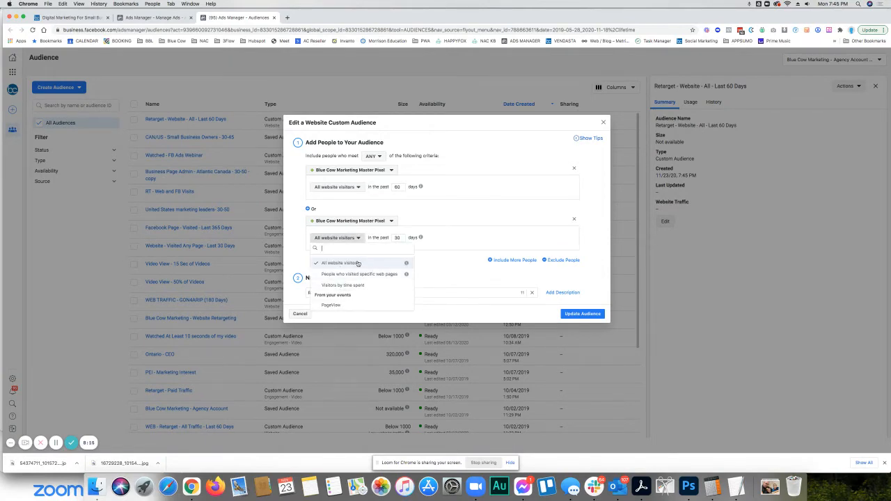
{"action": "left_click", "coordinate": [473, 280]}
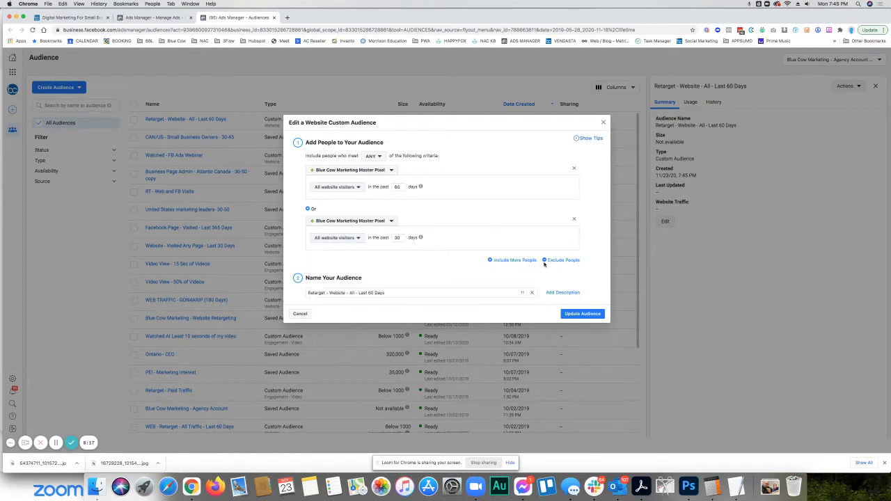
{"action": "left_click", "coordinate": [574, 220]}
- Add an exclusion rule to the website audience, remove it, and cancel the edit
{"action": "left_click", "coordinate": [557, 207]}
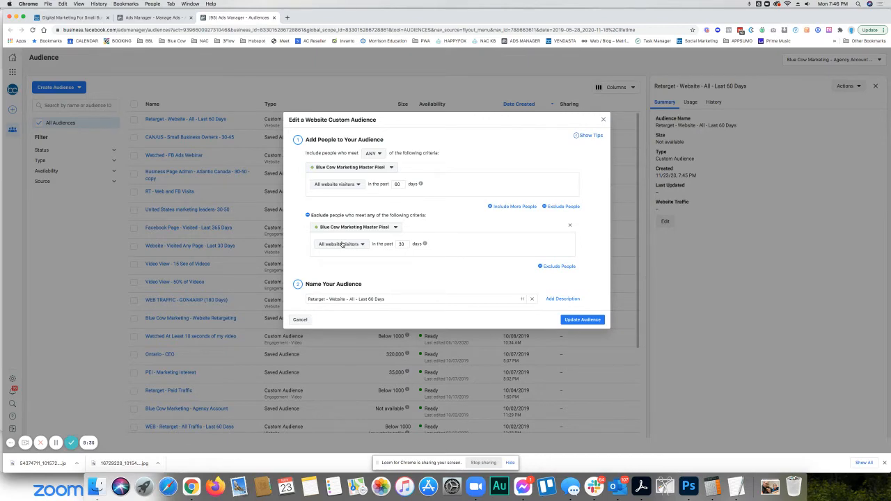
{"action": "left_click", "coordinate": [569, 226]}
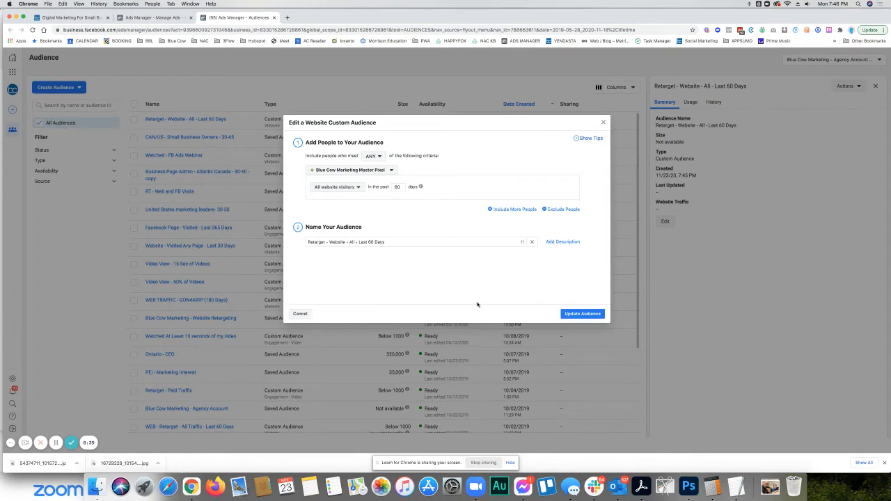
{"action": "left_click", "coordinate": [298, 314]}
- Delete the "Retarget - Website - All - Last 60 Days" audience from the ad account
{"action": "left_click", "coordinate": [189, 119]}
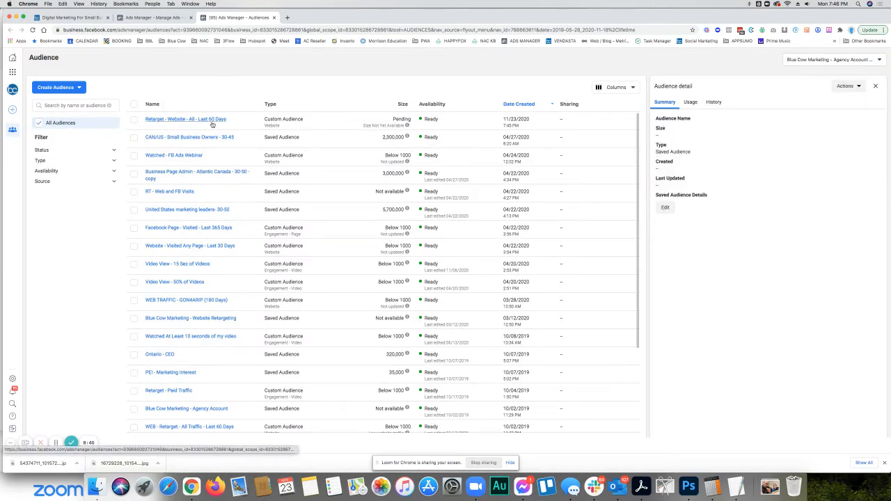
{"action": "left_click", "coordinate": [133, 120]}
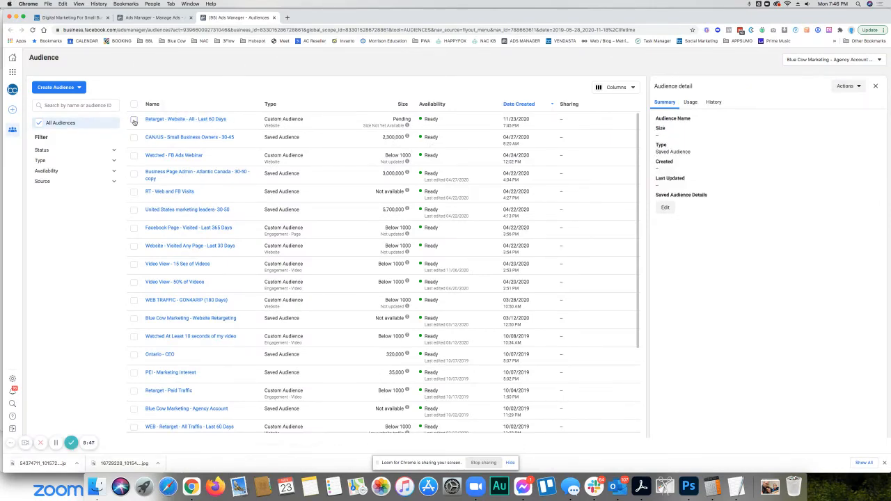
{"action": "left_click", "coordinate": [164, 88]}
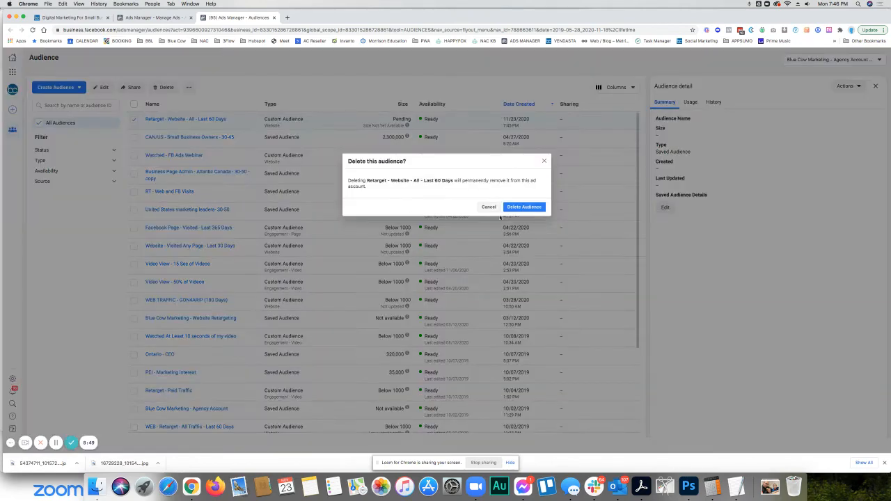
{"action": "left_click", "coordinate": [524, 207]}
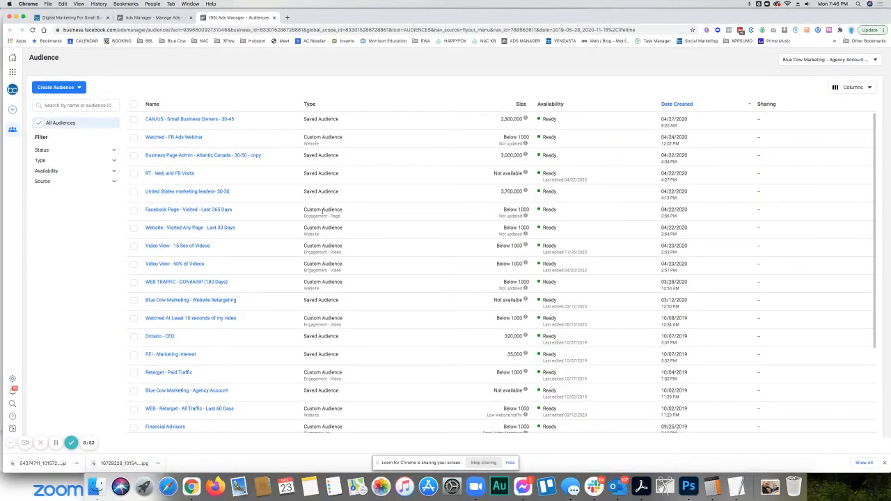
- Review the criteria of the existing "Website - Visited Any Page - Last 30 Days" audience without changing them
{"action": "left_click", "coordinate": [195, 231]}
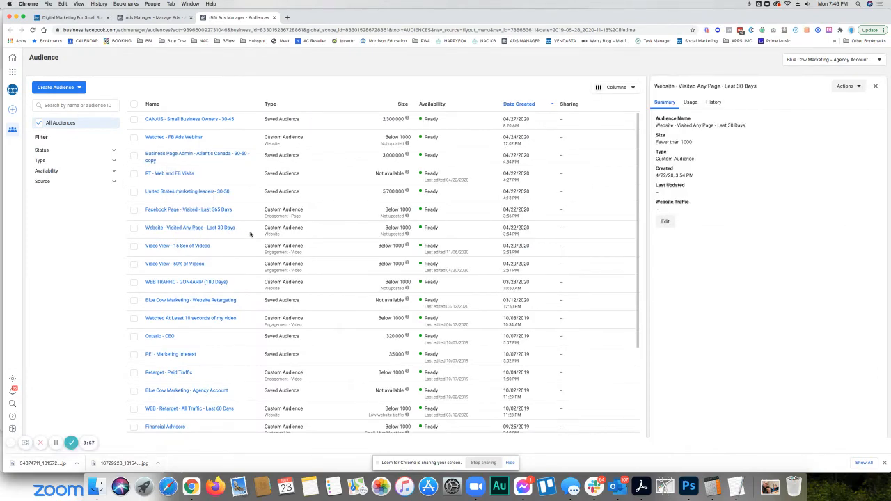
{"action": "left_click", "coordinate": [849, 87]}
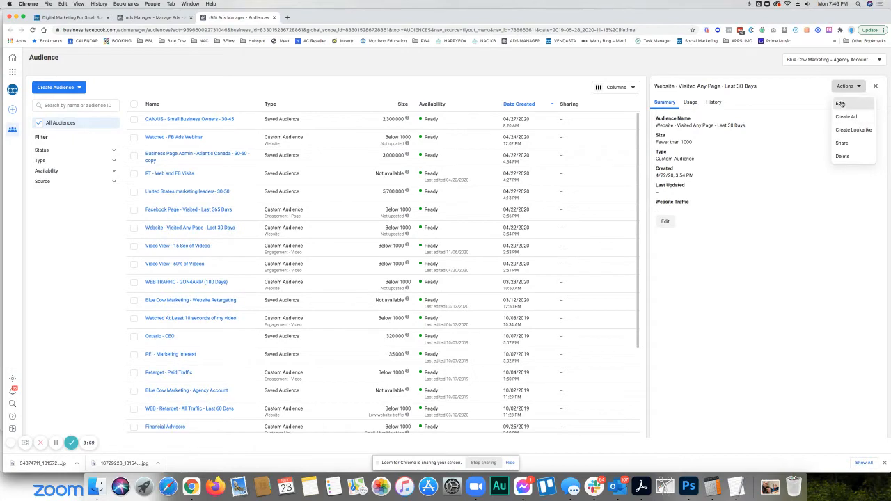
{"action": "left_click", "coordinate": [842, 106]}
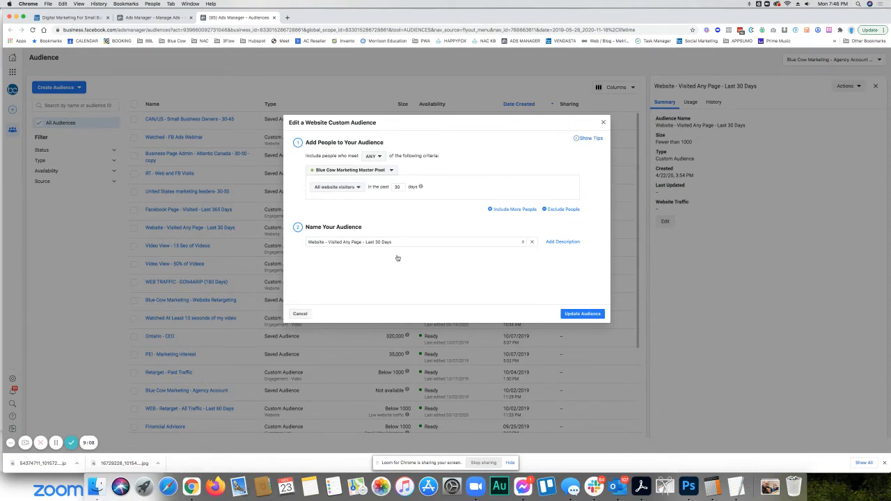
{"action": "left_click", "coordinate": [604, 123]}
- Examine the details of the "Blue Cow Marketing - Agency Account" and "WEB - Retarget - All Traffic - Last 60 Days" audiences
{"action": "left_click", "coordinate": [178, 329]}
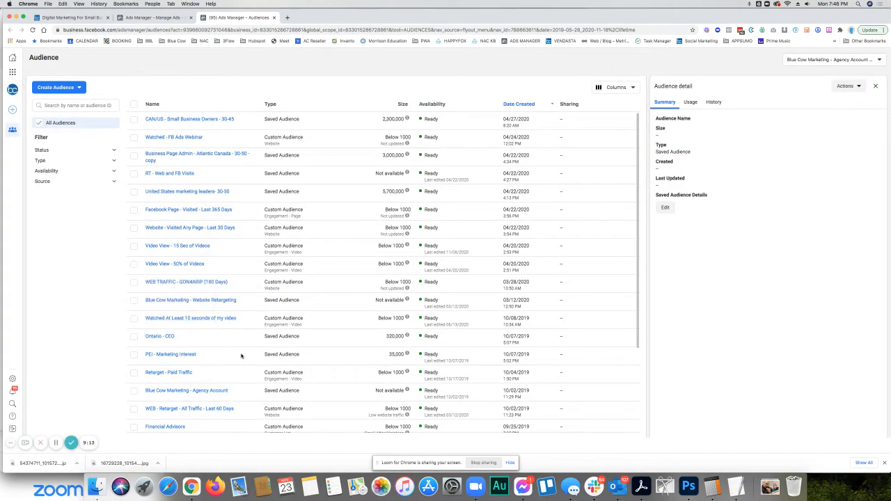
{"action": "mouse_move", "coordinate": [204, 395]}
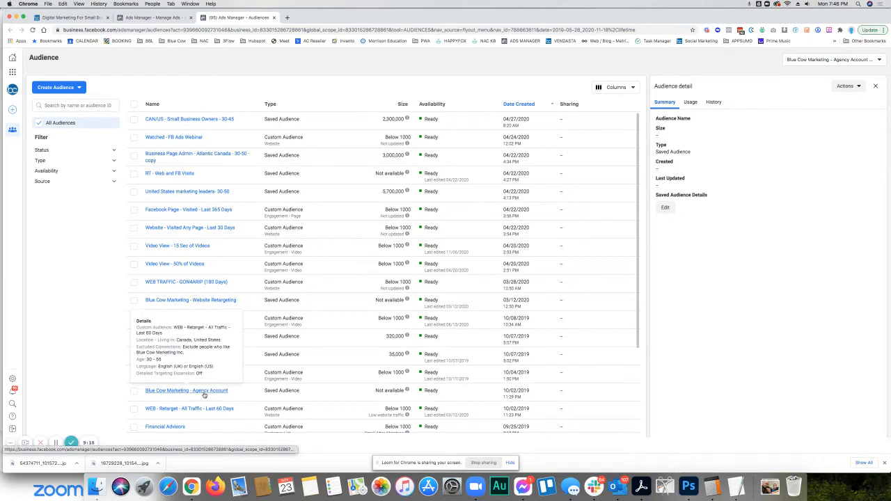
{"action": "mouse_move", "coordinate": [185, 411]}
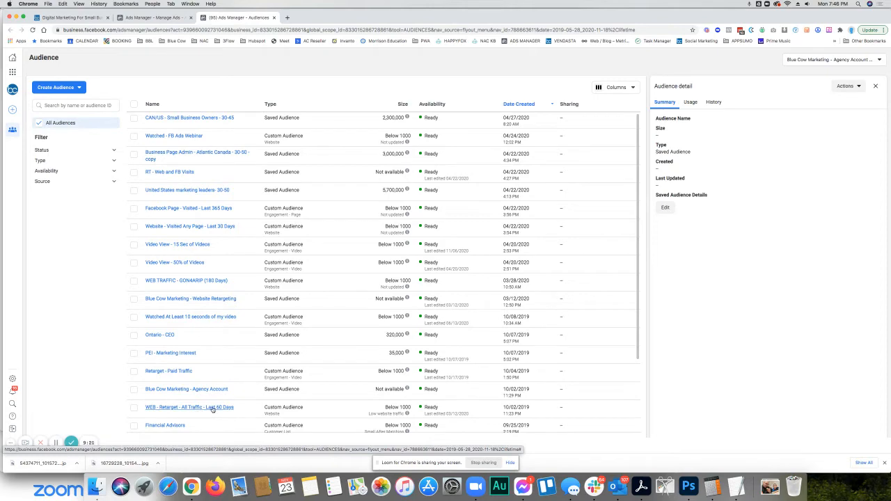
- Return to the "Retargeting - Website - Messages" ad set in the other browser tab and keep its ad type as Click to Message
{"action": "left_click", "coordinate": [159, 19]}
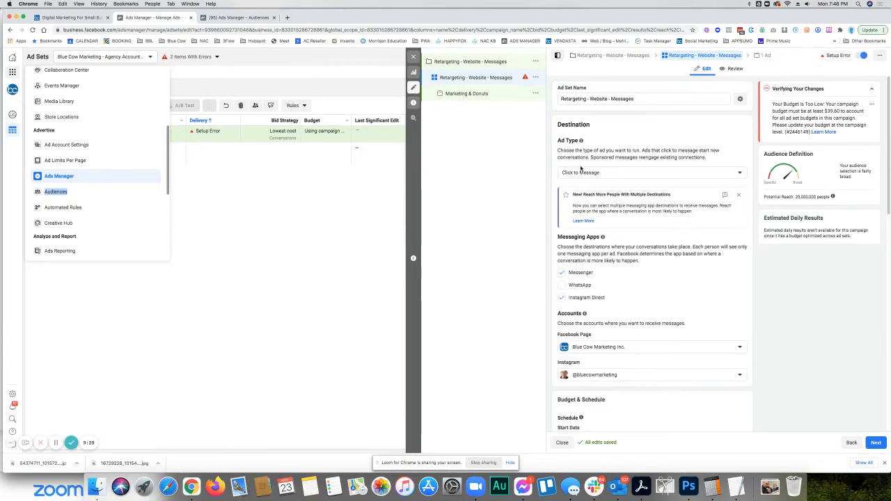
{"action": "left_click", "coordinate": [580, 172]}
{"action": "left_click", "coordinate": [581, 182]}
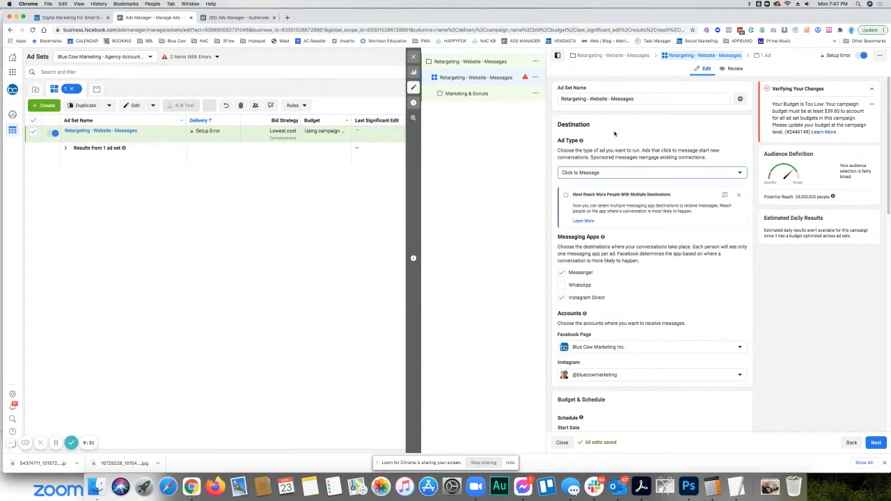
- Set the ad set's schedule end date to Dec 31, 2020
{"action": "scroll", "coordinate": [599, 208], "scroll_direction": "down", "scroll_amount": 2}
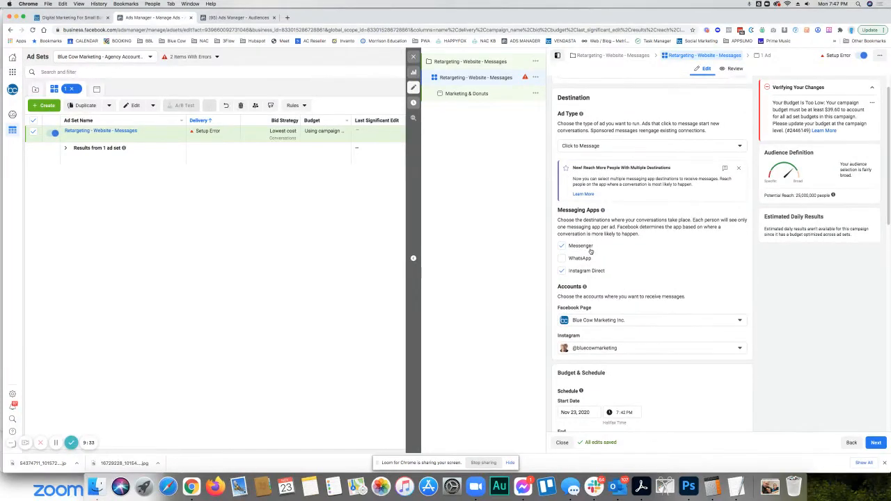
{"action": "scroll", "coordinate": [640, 282], "scroll_direction": "down", "scroll_amount": 1}
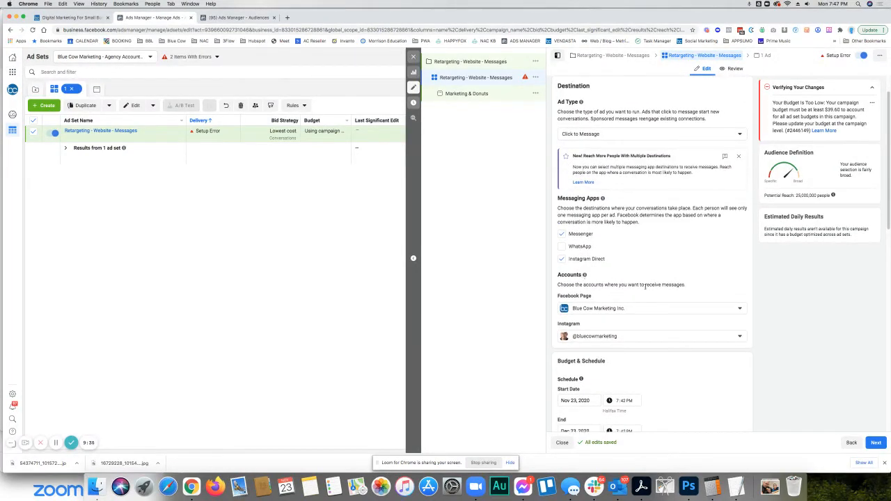
{"action": "scroll", "coordinate": [644, 286], "scroll_direction": "down", "scroll_amount": 2}
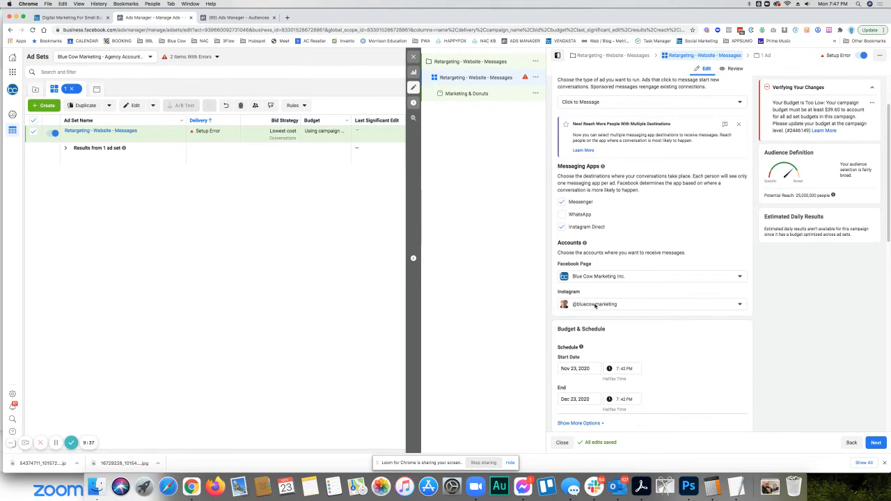
{"action": "scroll", "coordinate": [597, 305], "scroll_direction": "down", "scroll_amount": 5}
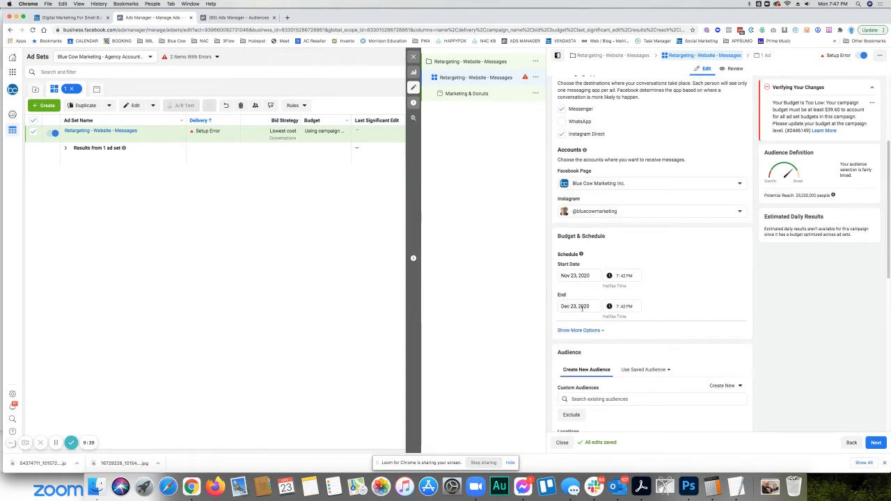
{"action": "left_click", "coordinate": [581, 308]}
{"action": "left_click", "coordinate": [610, 377]}
- Browse the ad set's saved audiences and check the audience names on the Audiences page in the other browser tab
{"action": "scroll", "coordinate": [689, 298], "scroll_direction": "down", "scroll_amount": 9}
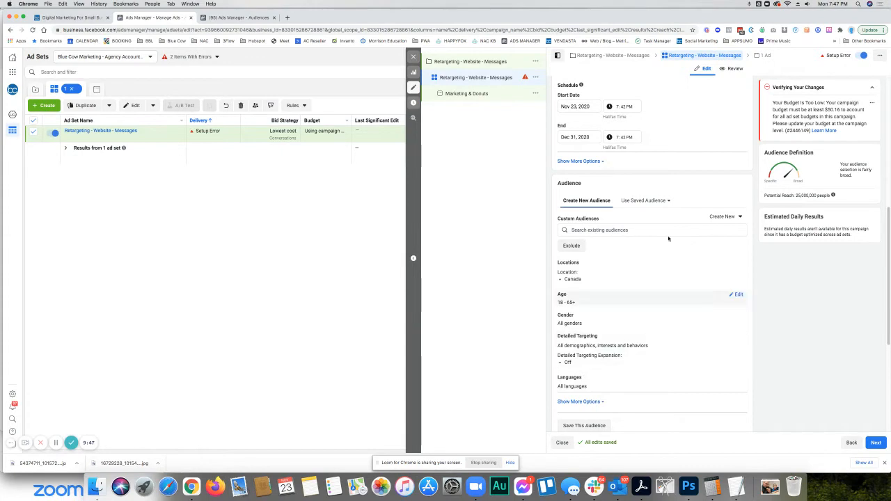
{"action": "left_click", "coordinate": [647, 200]}
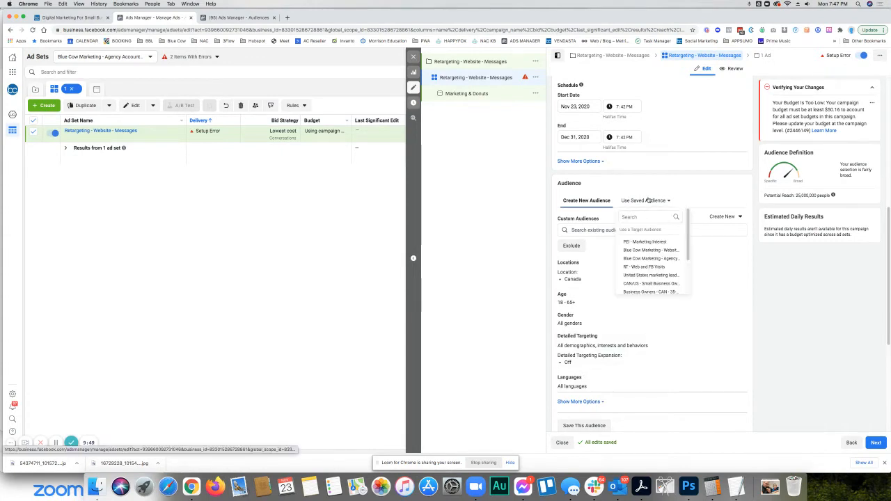
{"action": "scroll", "coordinate": [647, 254], "scroll_direction": "down", "scroll_amount": 3}
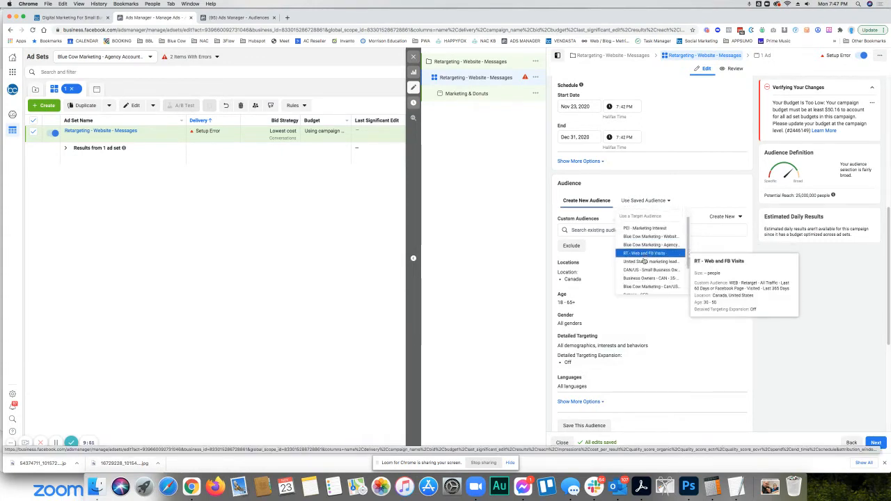
{"action": "scroll", "coordinate": [644, 237], "scroll_direction": "up", "scroll_amount": 5}
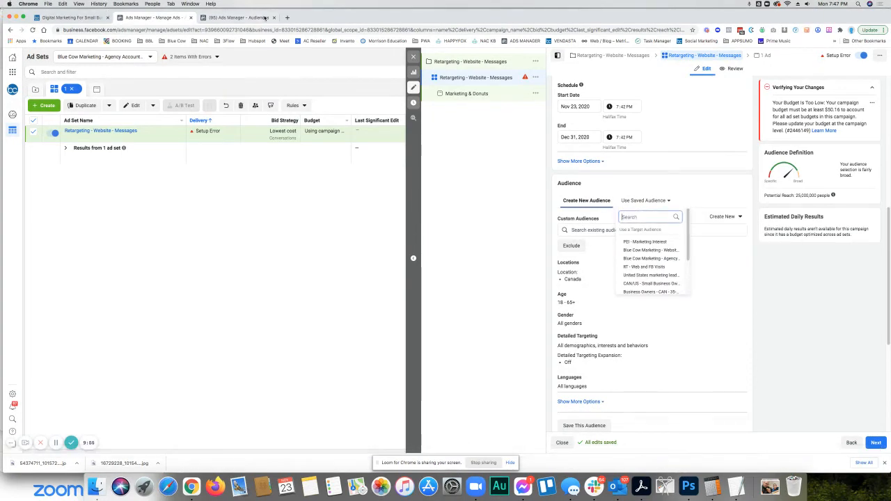
{"action": "left_click", "coordinate": [236, 17]}
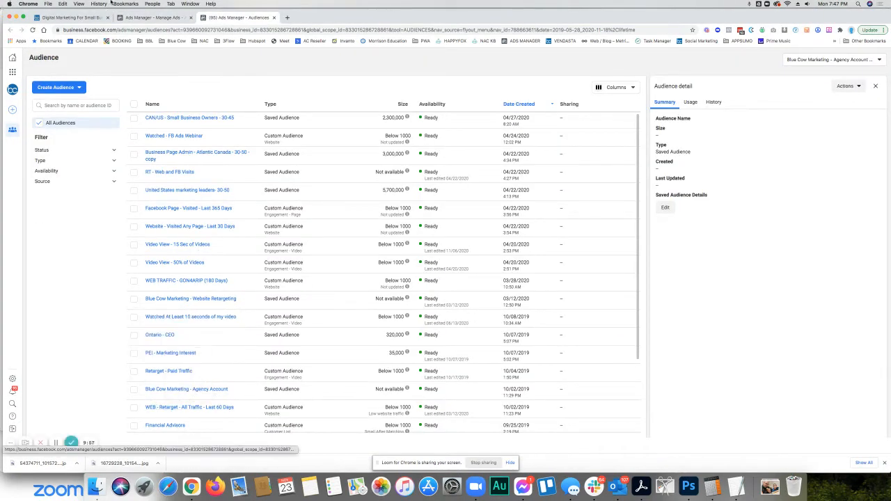
{"action": "left_click", "coordinate": [137, 29]}
{"action": "left_click", "coordinate": [150, 17]}
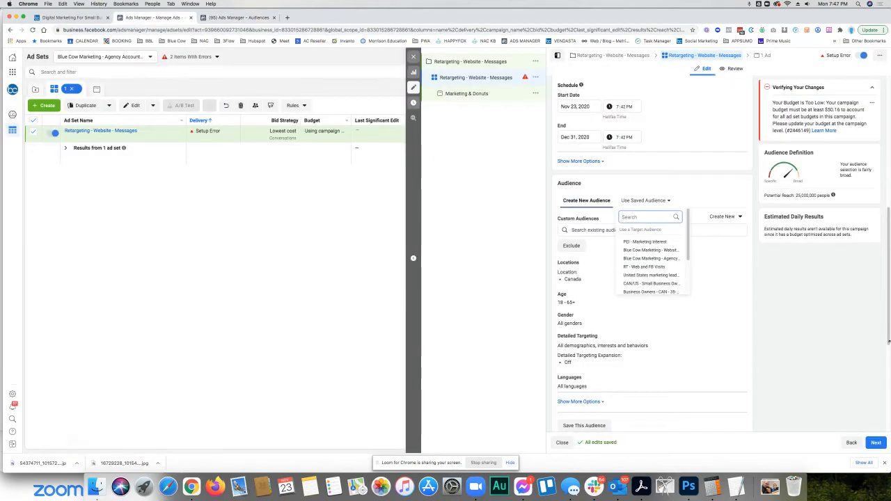
- Search the ad set's saved audiences for "WEB" and close the list without choosing one
{"action": "type", "text": "WEB"}
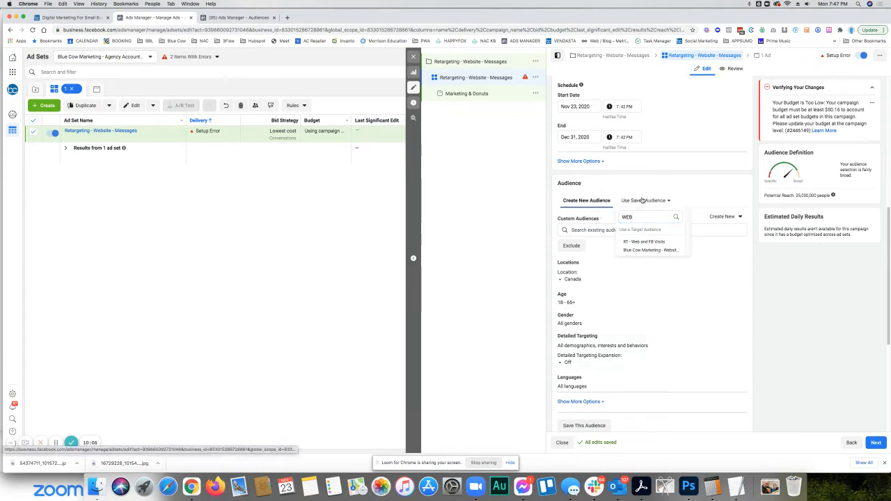
{"action": "key", "text": "BackSpace"}
{"action": "key", "text": "BackSpace"}
{"action": "key", "text": "BackSpace"}
{"action": "left_click", "coordinate": [577, 209]}
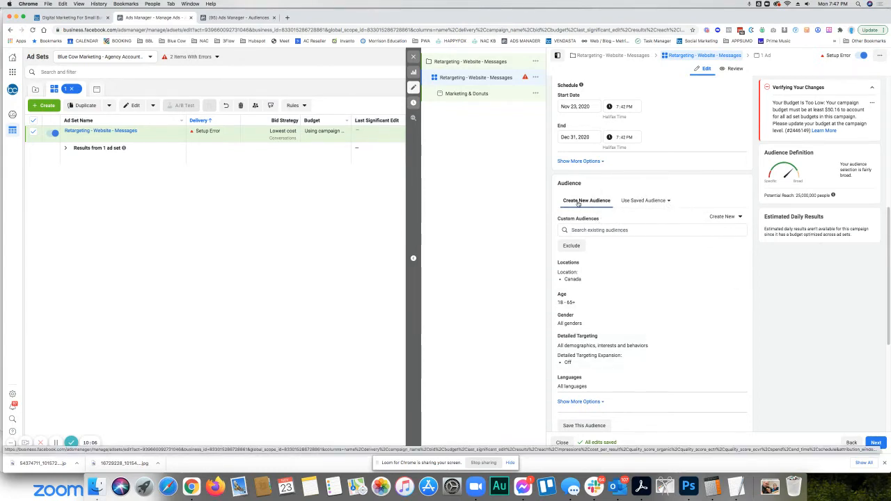
- Find "WEB" among the existing custom audiences and add "WEB - Retarget - All Traffic - Last 60 Days" to the ad set
{"action": "left_click", "coordinate": [600, 230]}
{"action": "type", "text": "WEB"}
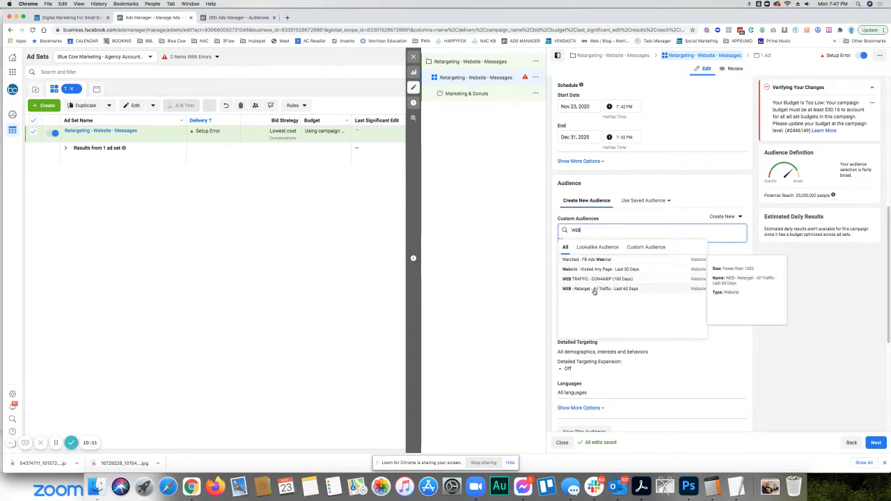
{"action": "left_click", "coordinate": [598, 290]}
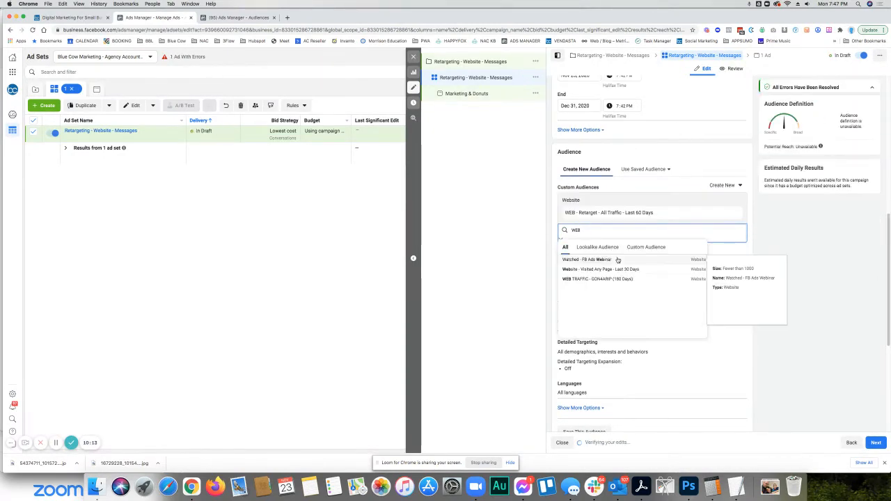
{"action": "left_click", "coordinate": [703, 156]}
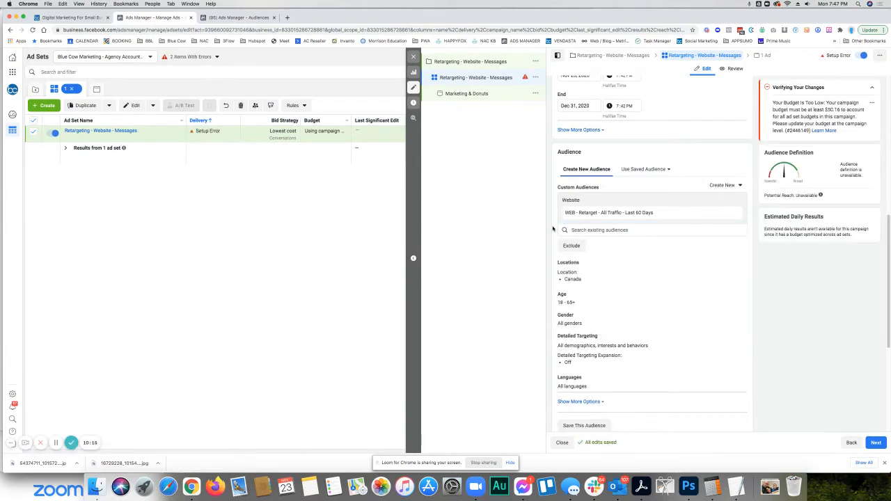
- Set the lifetime budget of the "Retargeting - Website - Messages" campaign to $51
{"action": "scroll", "coordinate": [601, 176], "scroll_direction": "up", "scroll_amount": 5}
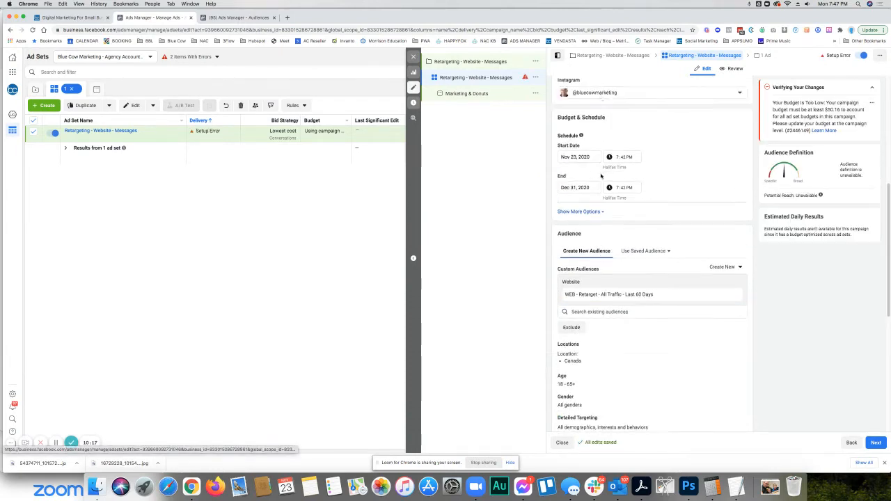
{"action": "scroll", "coordinate": [602, 176], "scroll_direction": "down", "scroll_amount": 1}
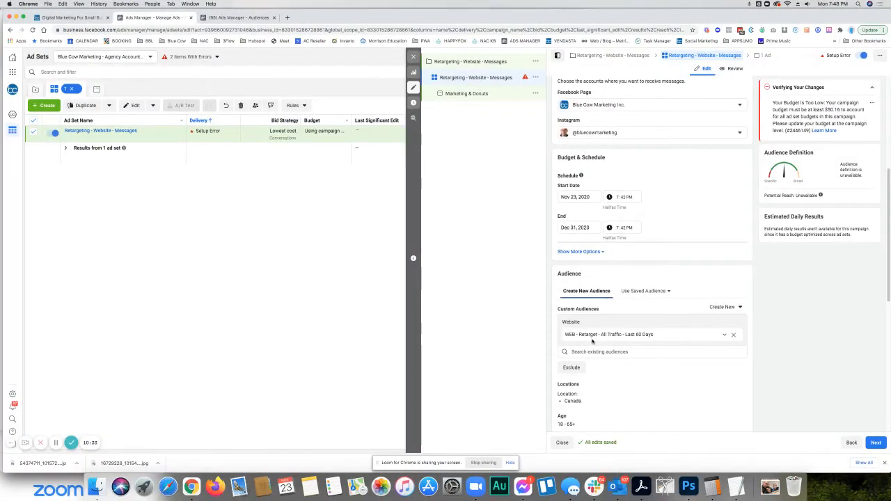
{"action": "scroll", "coordinate": [586, 210], "scroll_direction": "up", "scroll_amount": 2}
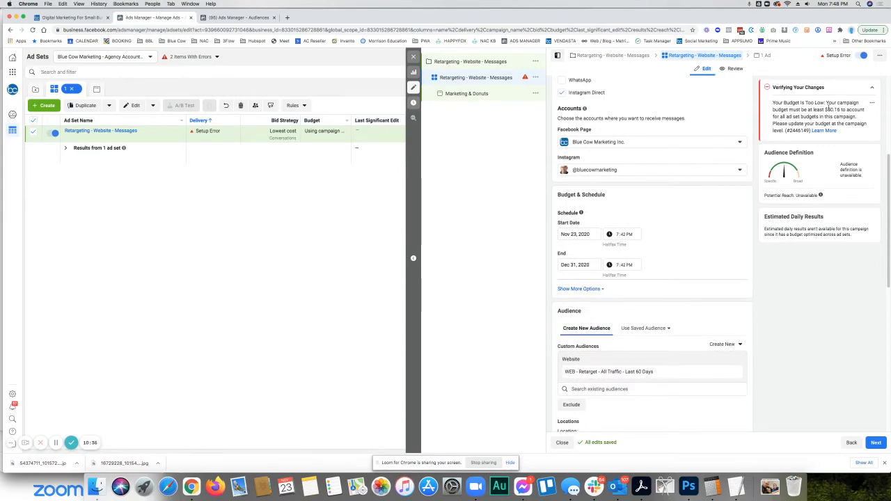
{"action": "left_click", "coordinate": [484, 62]}
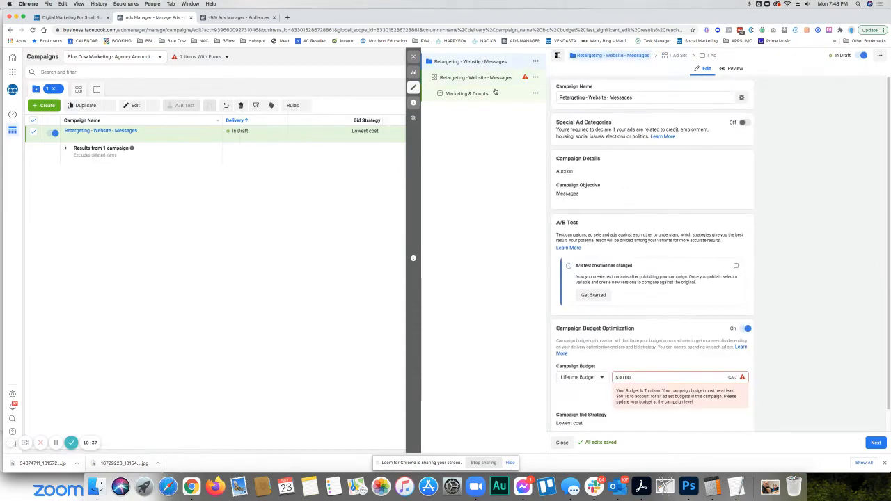
{"action": "double_click", "coordinate": [618, 367]}
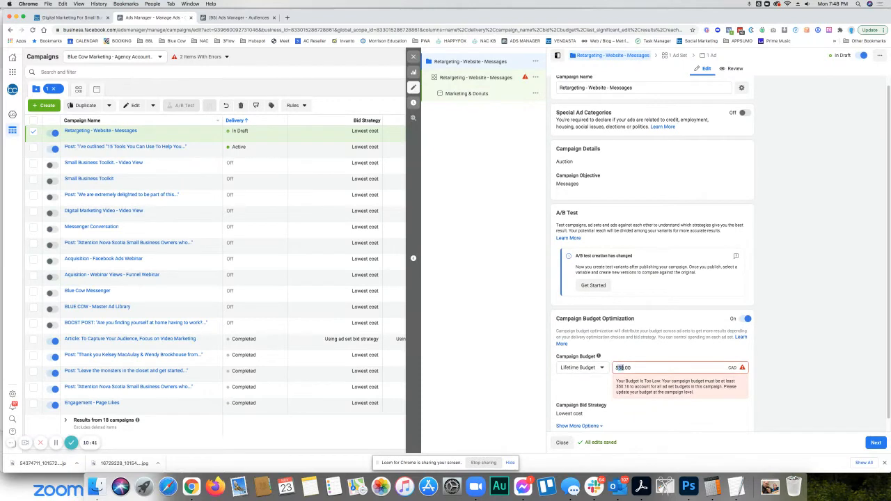
{"action": "type", "text": "51"}
- Return to the ad set and set its schedule's start time to 8:30 PM on Nov 23, 2020
{"action": "left_click", "coordinate": [471, 78]}
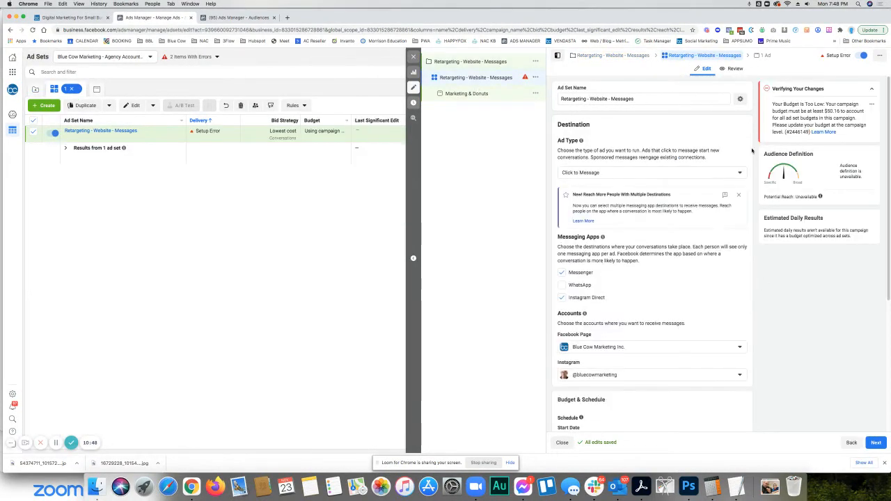
{"action": "scroll", "coordinate": [674, 224], "scroll_direction": "down", "scroll_amount": 3}
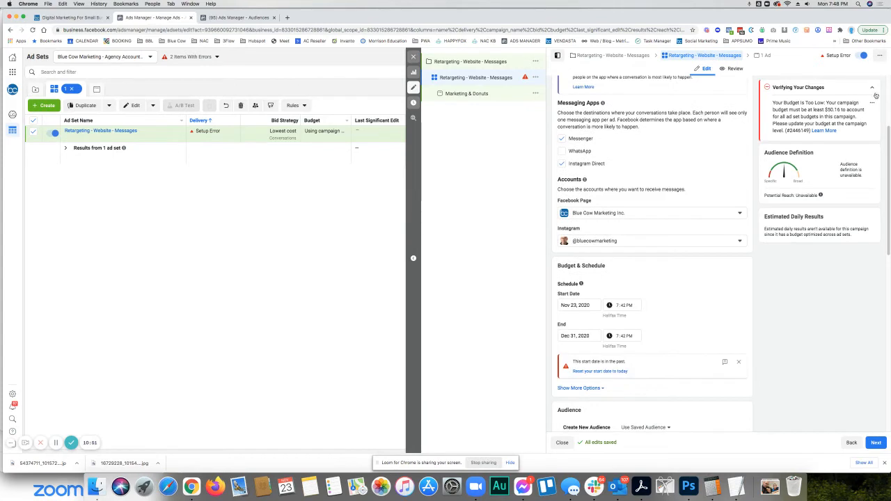
{"action": "scroll", "coordinate": [616, 297], "scroll_direction": "down", "scroll_amount": 2}
{"action": "scroll", "coordinate": [616, 297], "scroll_direction": "down", "scroll_amount": 2}
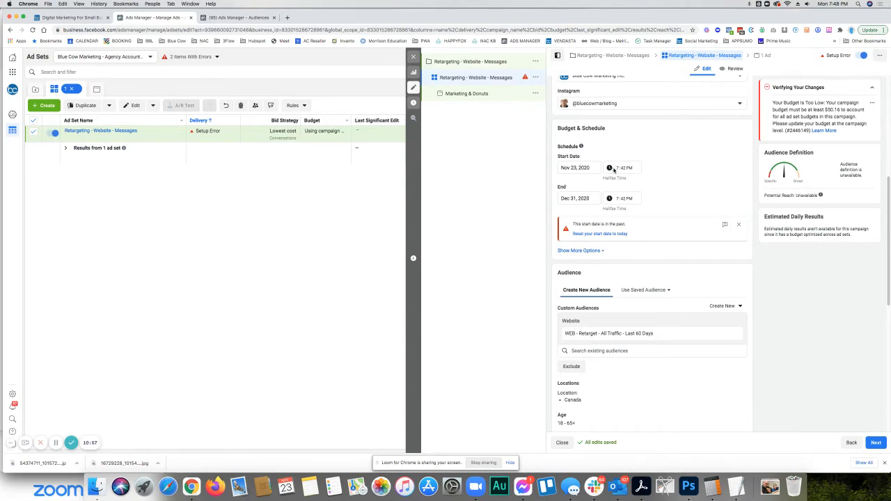
{"action": "left_click", "coordinate": [572, 167]}
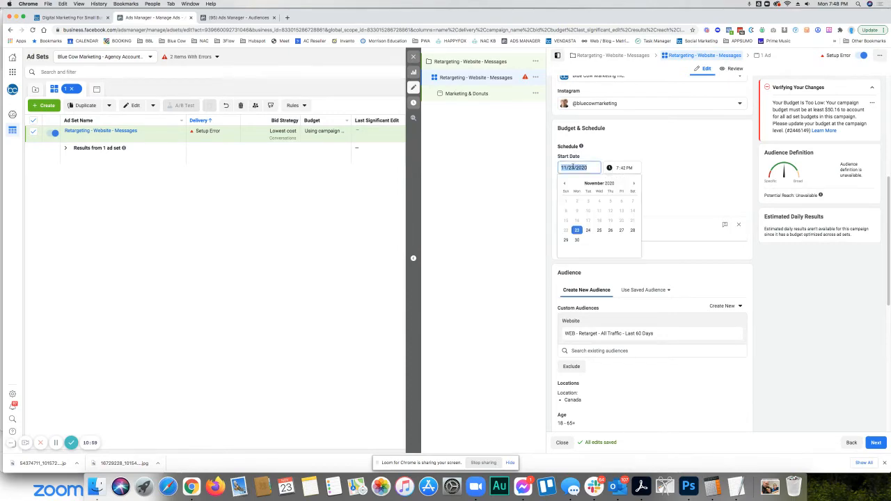
{"action": "left_click", "coordinate": [617, 168]}
{"action": "left_click", "coordinate": [616, 167]}
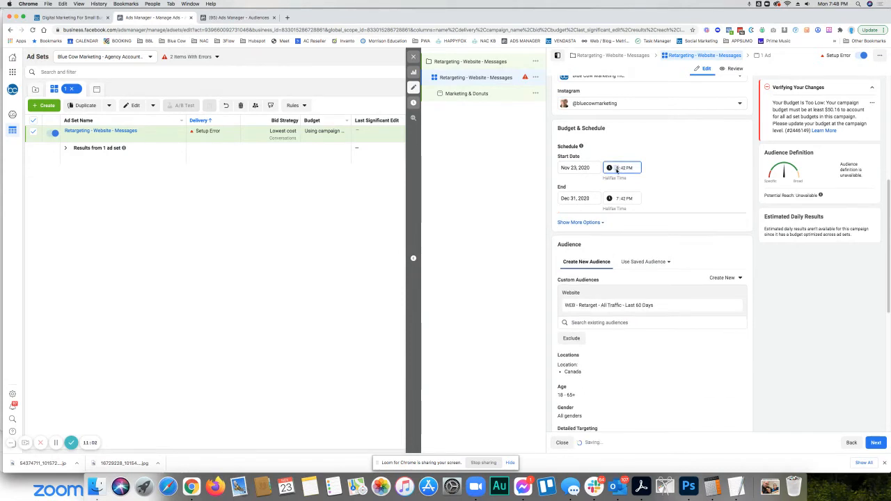
{"action": "left_click", "coordinate": [622, 169]}
{"action": "type", "text": "30"}
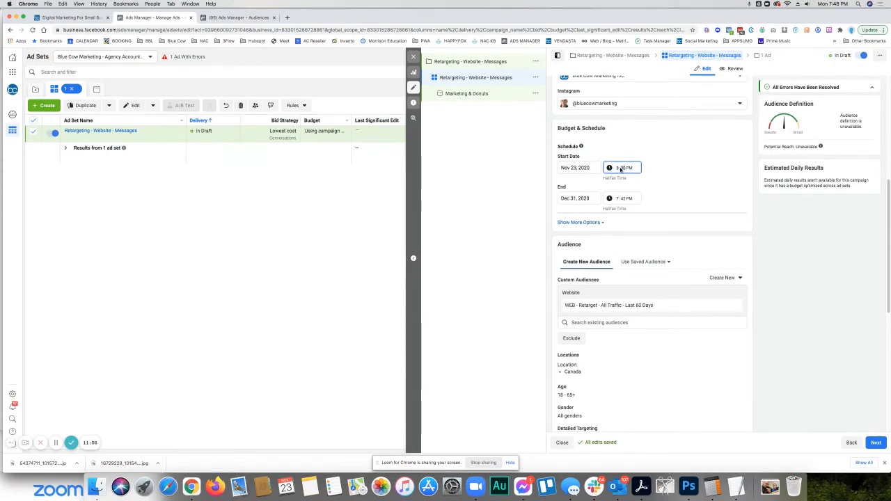
{"action": "left_click", "coordinate": [721, 185]}
- Add United States alongside Canada to the ad set's targeted locations
{"action": "scroll", "coordinate": [714, 186], "scroll_direction": "down", "scroll_amount": 2}
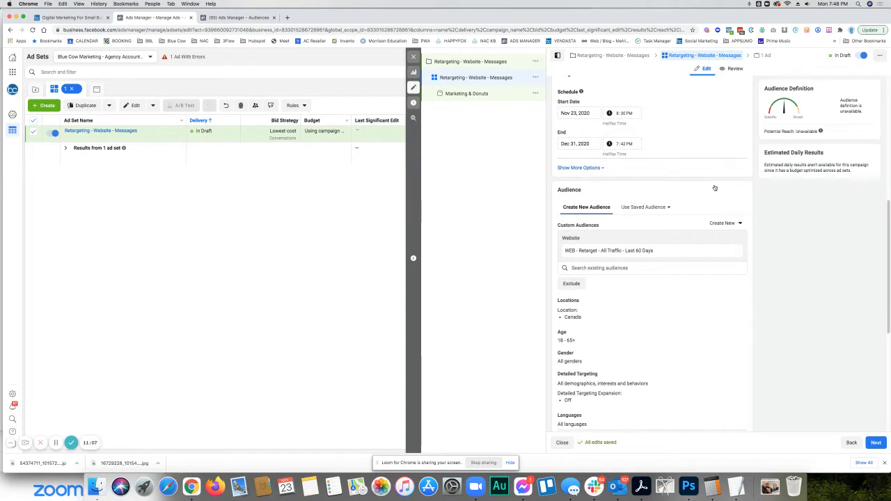
{"action": "scroll", "coordinate": [714, 185], "scroll_direction": "down", "scroll_amount": 3}
{"action": "scroll", "coordinate": [713, 185], "scroll_direction": "down", "scroll_amount": 1}
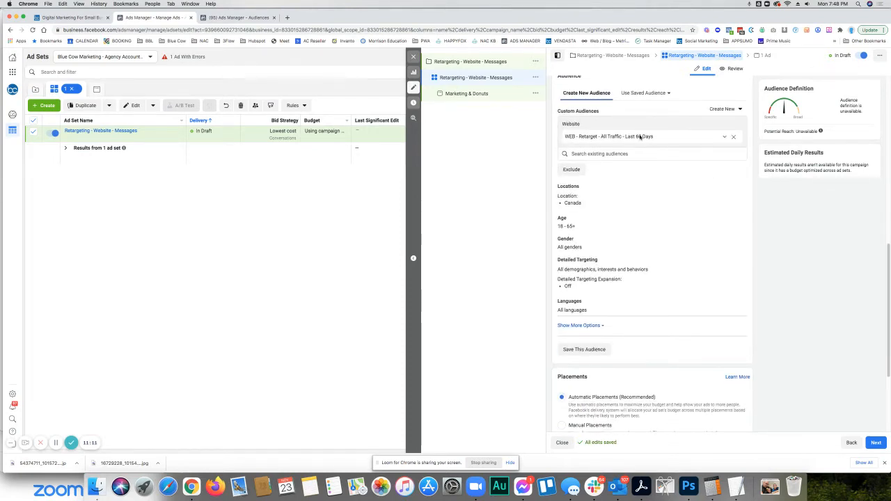
{"action": "mouse_move", "coordinate": [578, 194]}
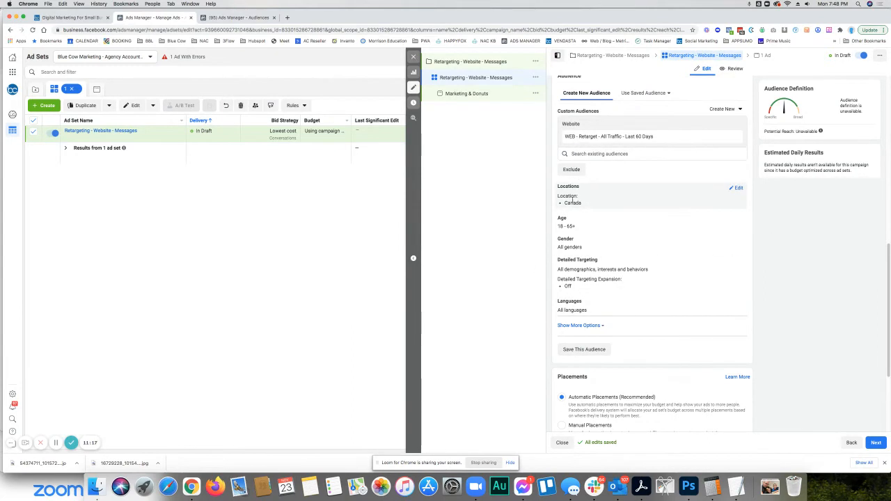
{"action": "left_click", "coordinate": [737, 189]}
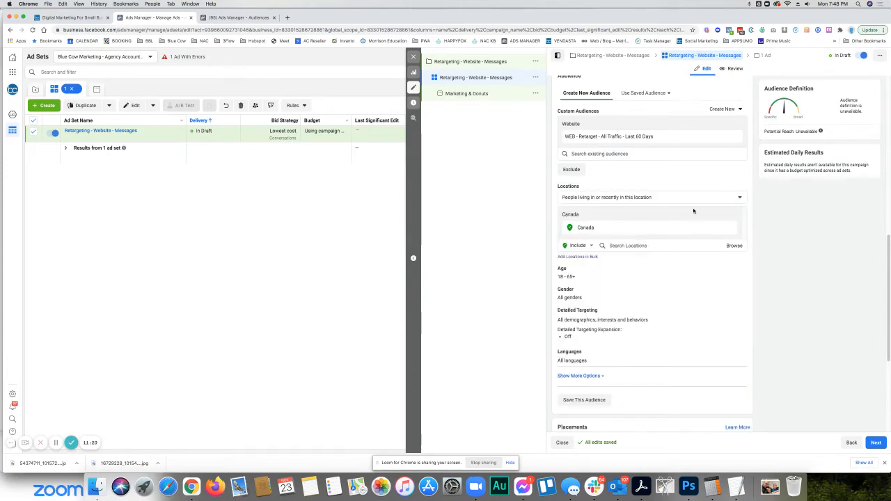
{"action": "left_click", "coordinate": [639, 245]}
{"action": "type", "text": "u"}
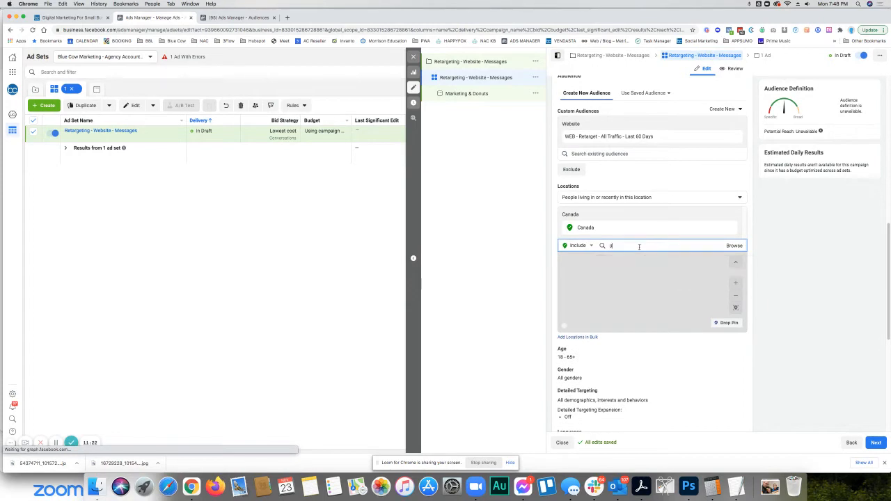
{"action": "type", "text": "nited st"}
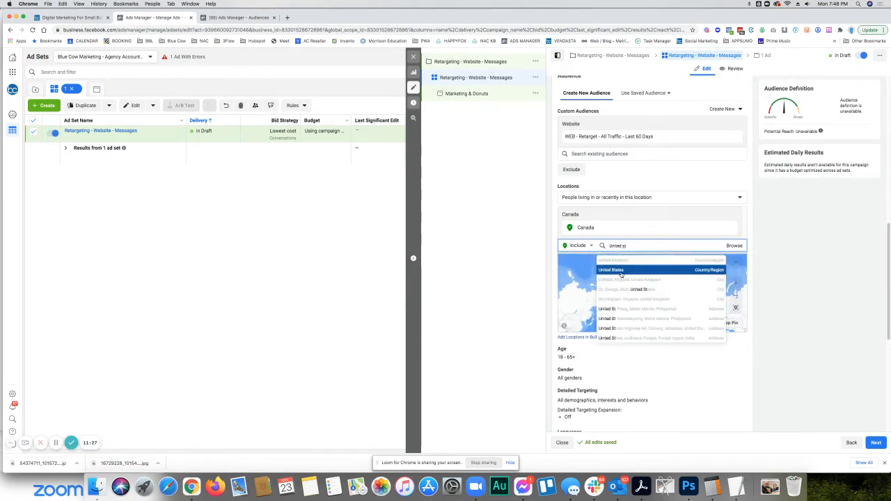
{"action": "left_click", "coordinate": [620, 273]}
- Set the minimum age of the ad set's audience to 30
{"action": "scroll", "coordinate": [626, 208], "scroll_direction": "up", "scroll_amount": 1}
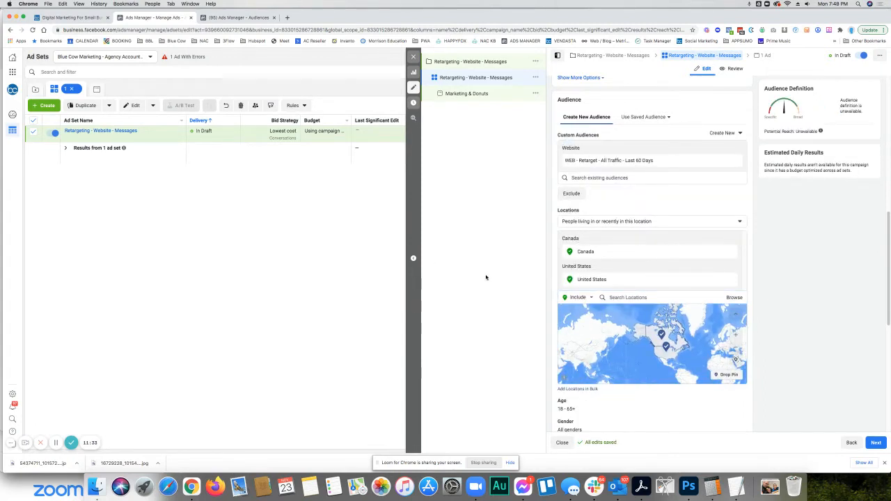
{"action": "scroll", "coordinate": [604, 253], "scroll_direction": "down", "scroll_amount": 5}
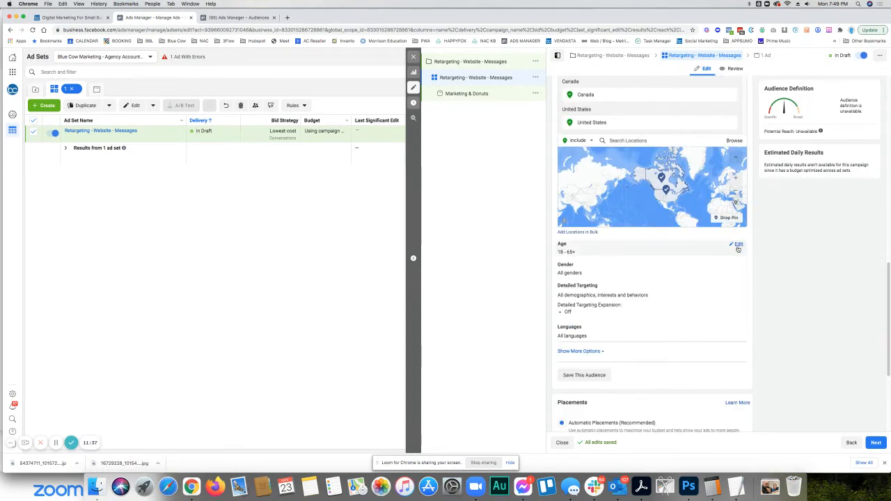
{"action": "left_click", "coordinate": [737, 245]}
{"action": "left_click", "coordinate": [572, 254]}
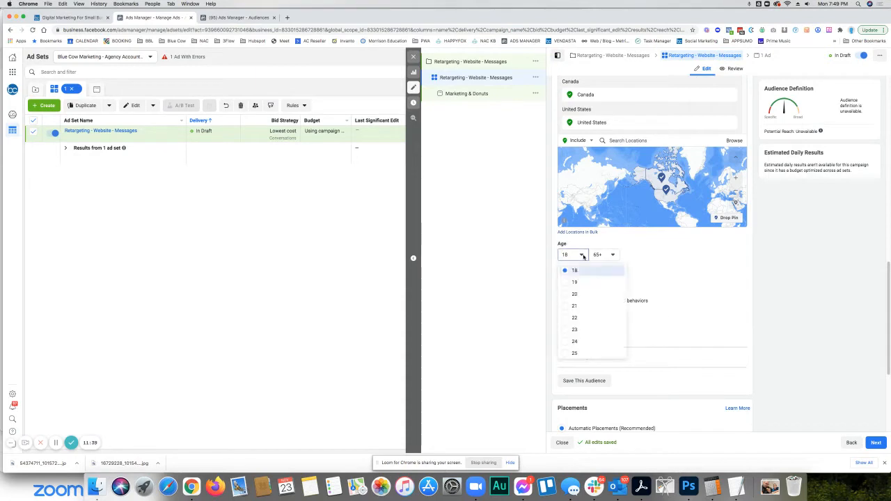
{"action": "scroll", "coordinate": [591, 318], "scroll_direction": "down", "scroll_amount": 1}
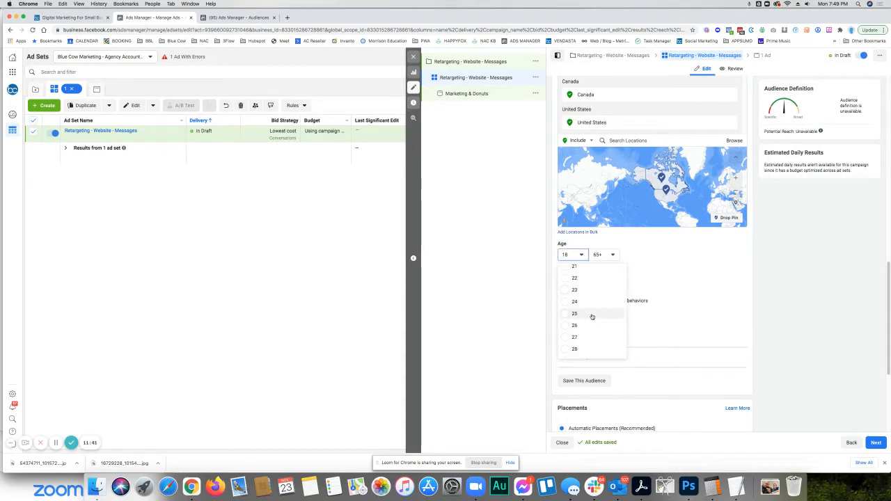
{"action": "scroll", "coordinate": [590, 319], "scroll_direction": "down", "scroll_amount": 2}
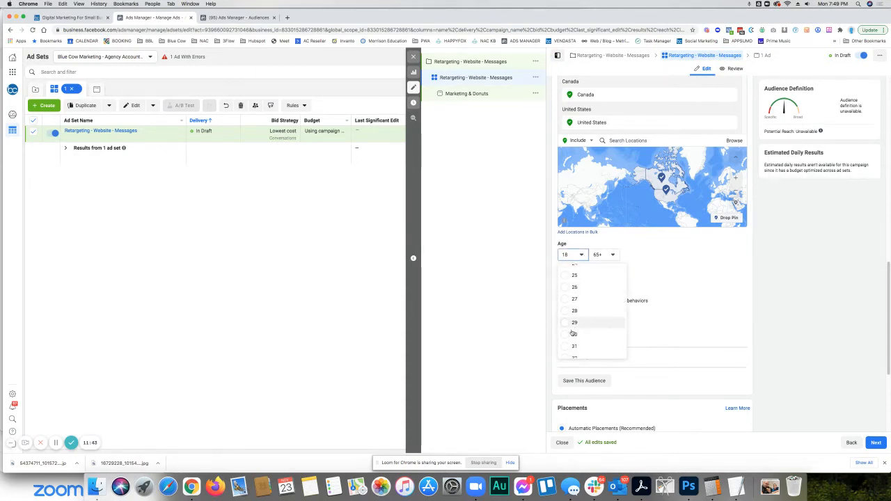
{"action": "left_click", "coordinate": [566, 334]}
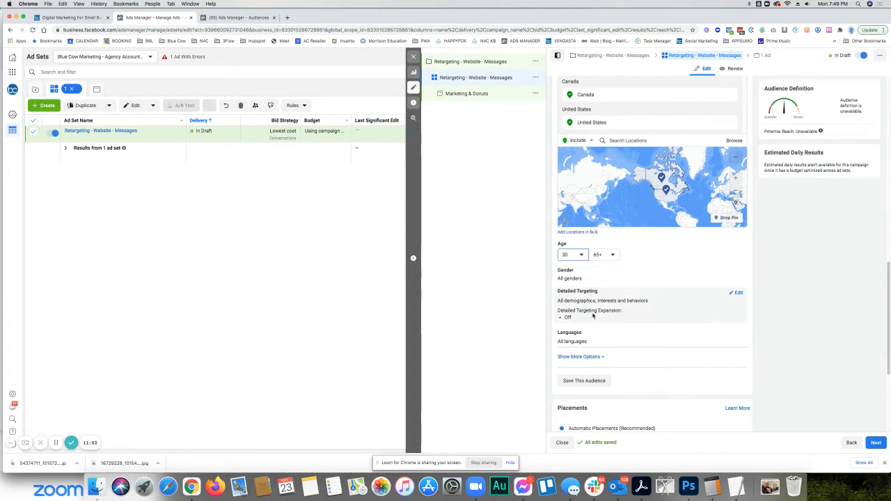
{"action": "scroll", "coordinate": [646, 337], "scroll_direction": "down", "scroll_amount": 3}
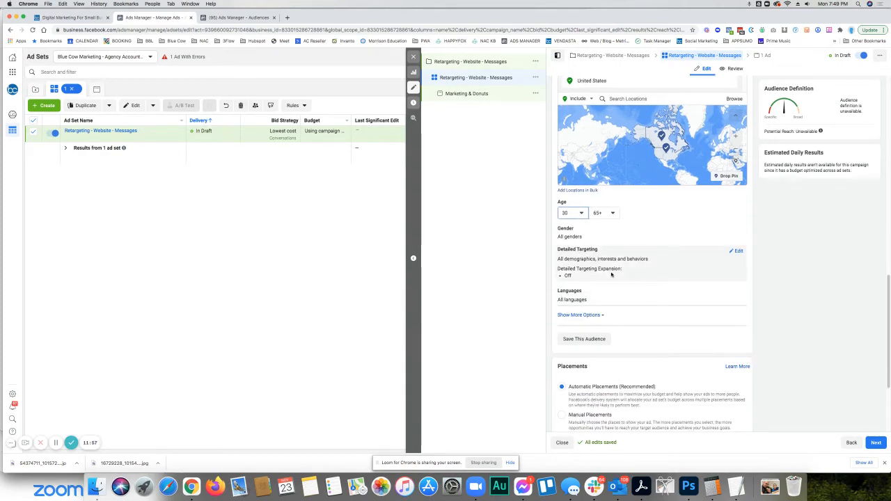
- Review the platforms offered under manual placements for the ad set, then restore Automatic Placements
{"action": "scroll", "coordinate": [588, 265], "scroll_direction": "down", "scroll_amount": 5}
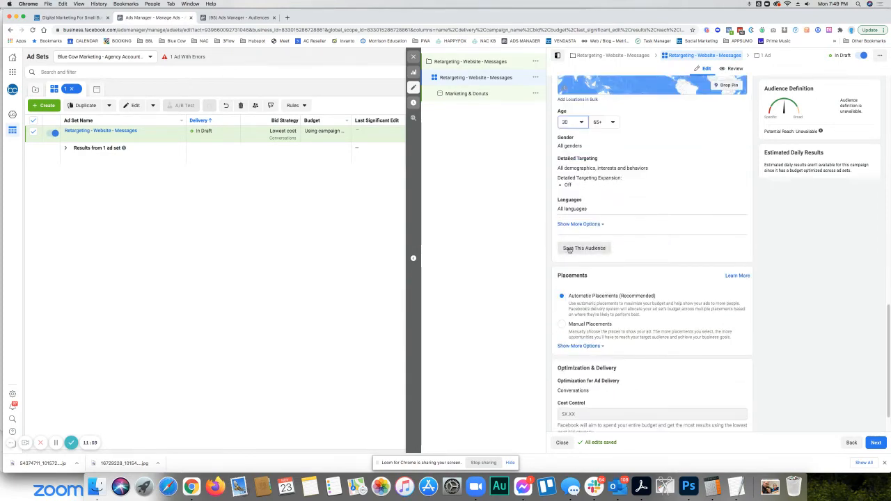
{"action": "scroll", "coordinate": [588, 222], "scroll_direction": "down", "scroll_amount": 2}
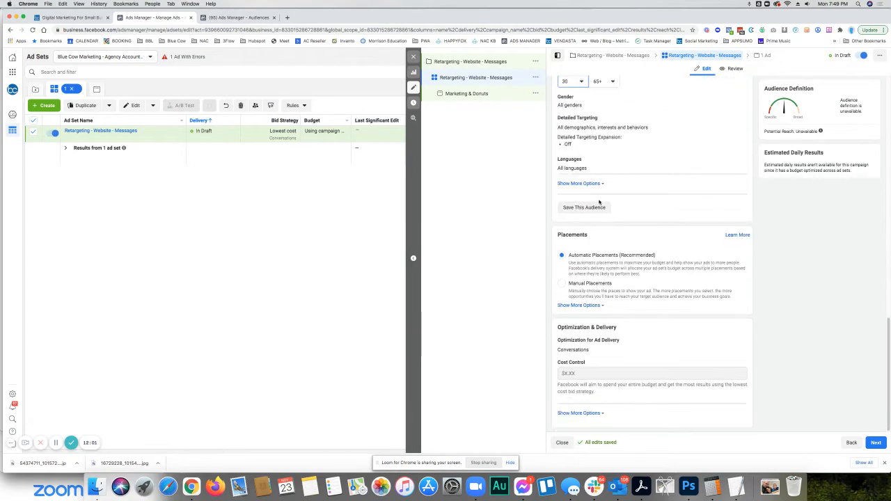
{"action": "left_click", "coordinate": [562, 283]}
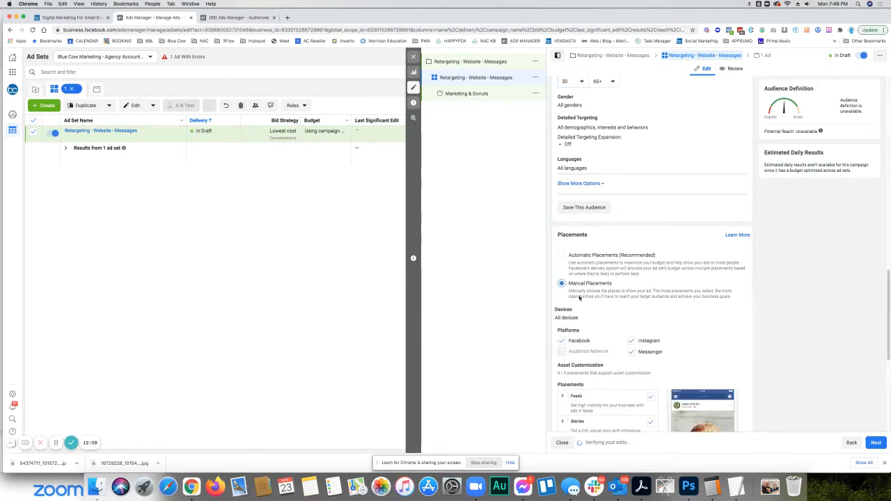
{"action": "scroll", "coordinate": [647, 335], "scroll_direction": "down", "scroll_amount": 1}
{"action": "scroll", "coordinate": [647, 335], "scroll_direction": "down", "scroll_amount": 1}
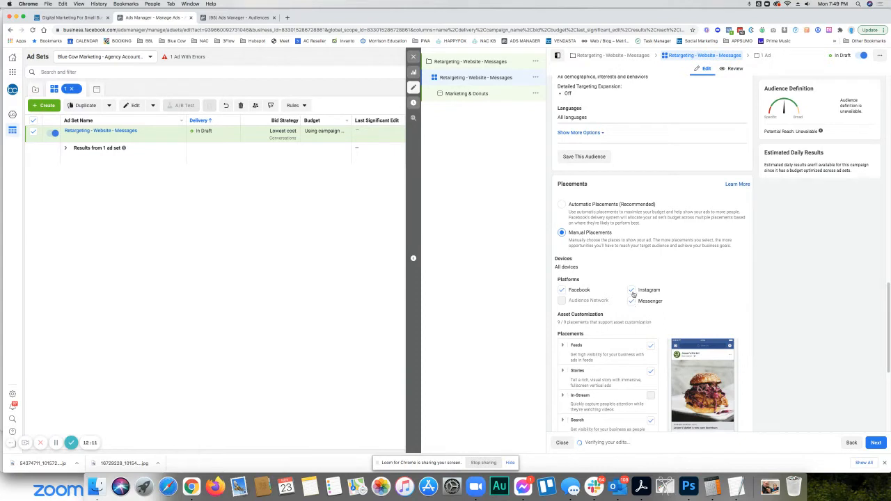
{"action": "left_click", "coordinate": [562, 204]}
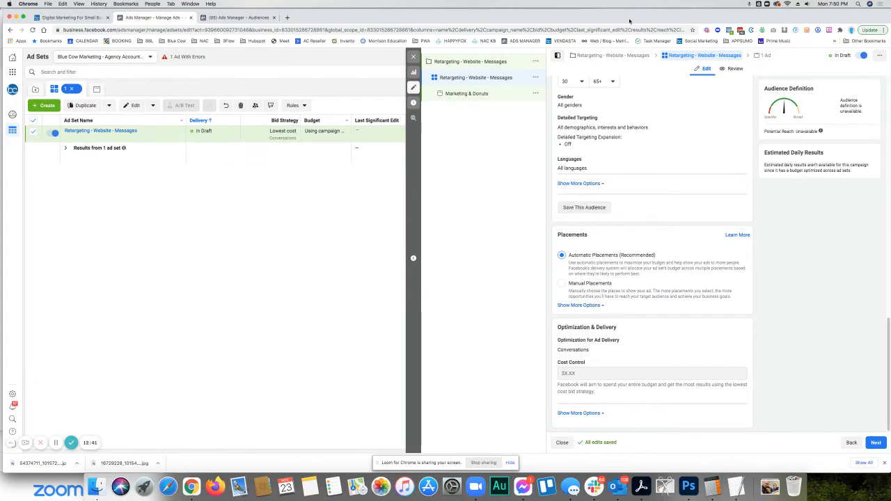
- Open the Marketing & Donuts ad and upload the JPEG starting with 54374711 from Downloads as its image
{"action": "scroll", "coordinate": [666, 354], "scroll_direction": "up", "scroll_amount": 5}
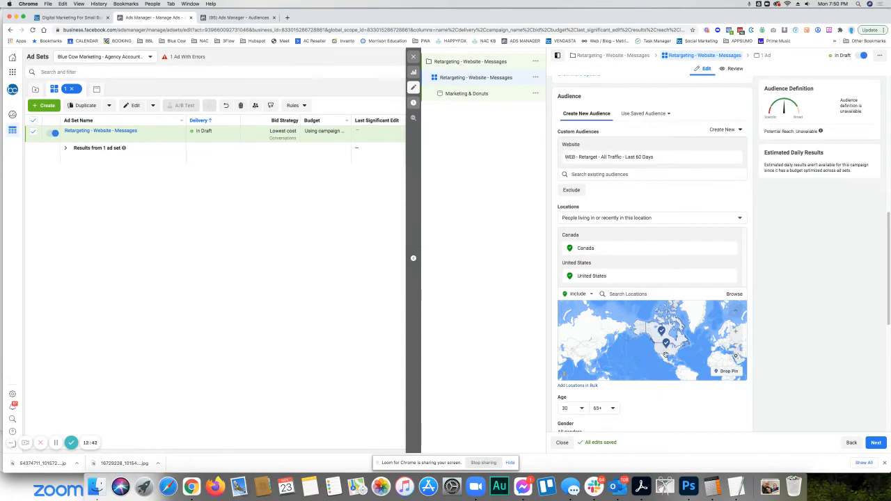
{"action": "left_click", "coordinate": [478, 95]}
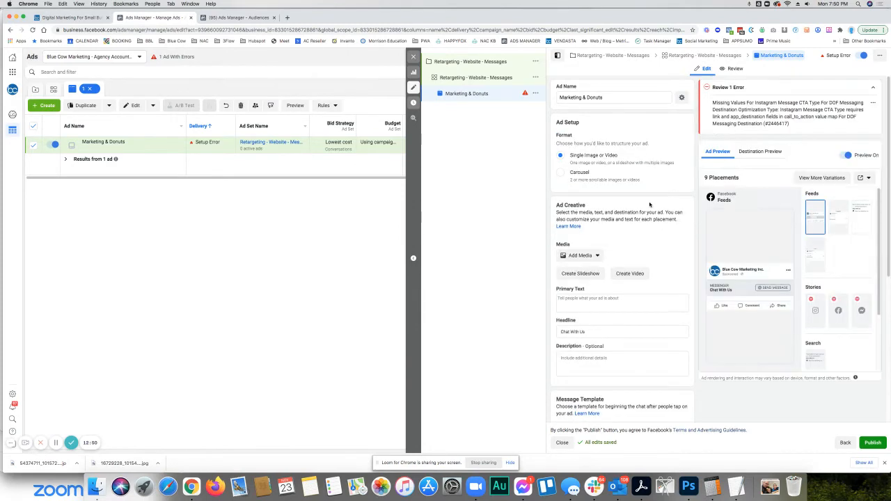
{"action": "left_click", "coordinate": [592, 256]}
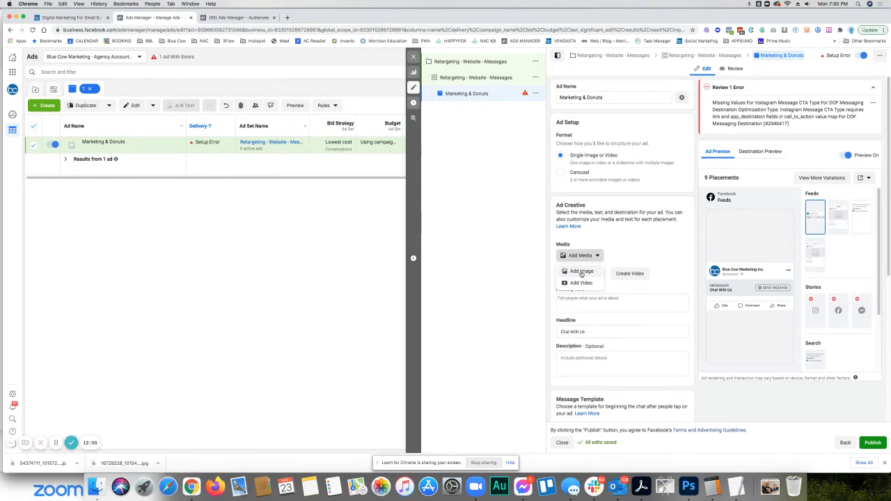
{"action": "left_click", "coordinate": [612, 241]}
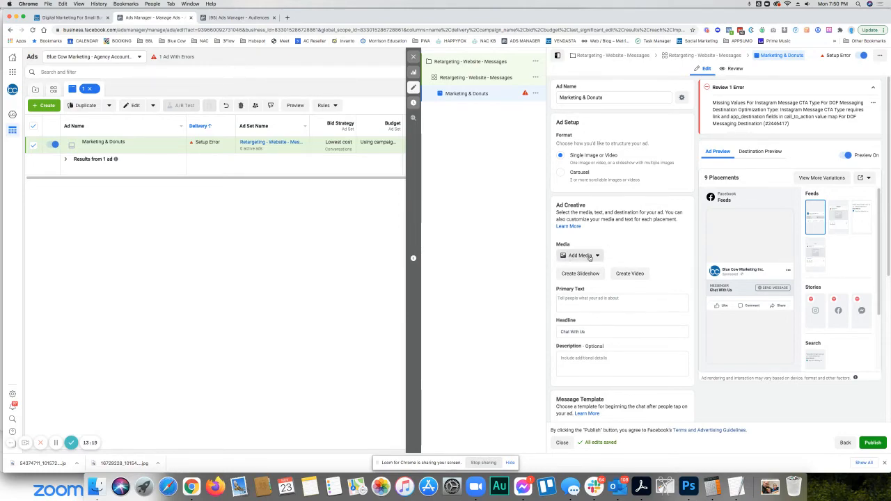
{"action": "left_click", "coordinate": [583, 255]}
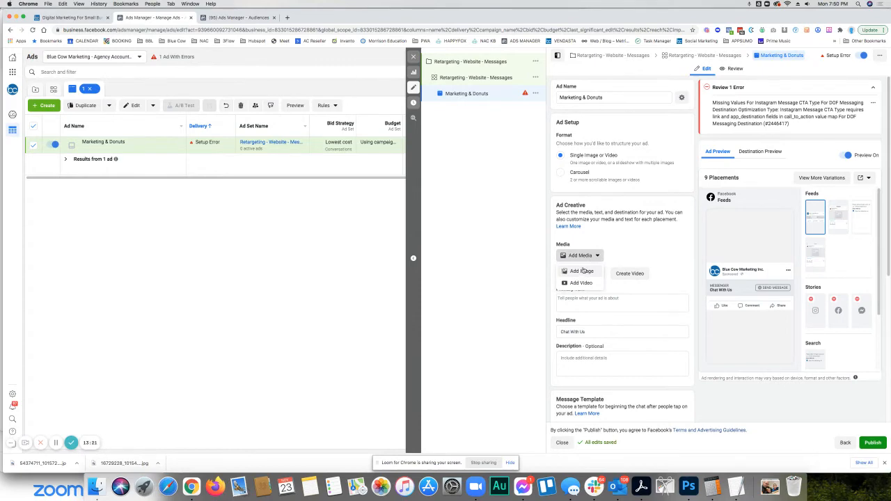
{"action": "left_click", "coordinate": [582, 271]}
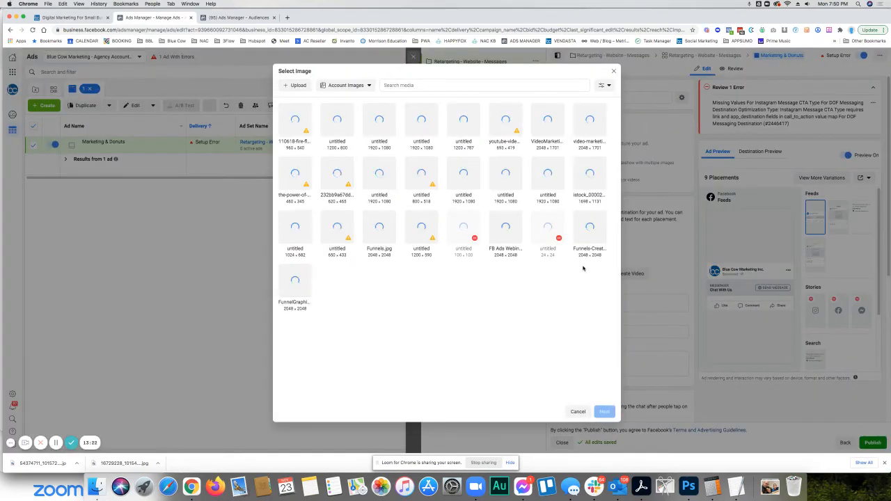
{"action": "left_click", "coordinate": [297, 85]}
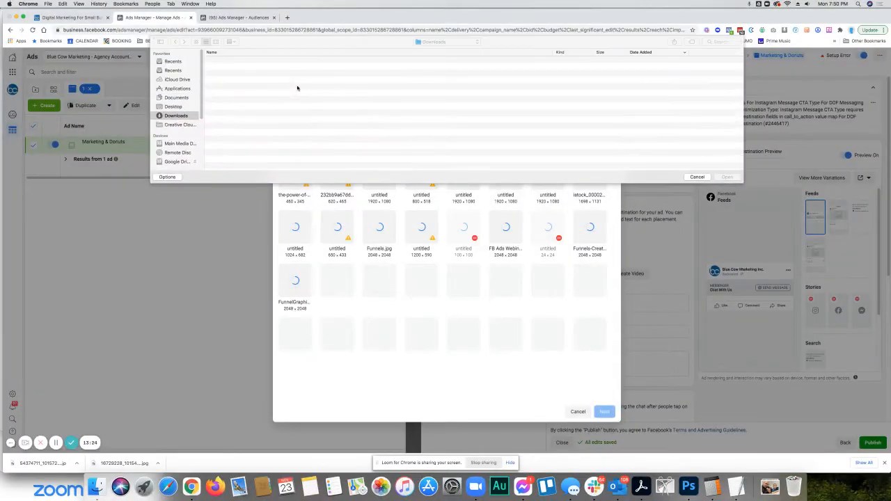
{"action": "left_click", "coordinate": [281, 60]}
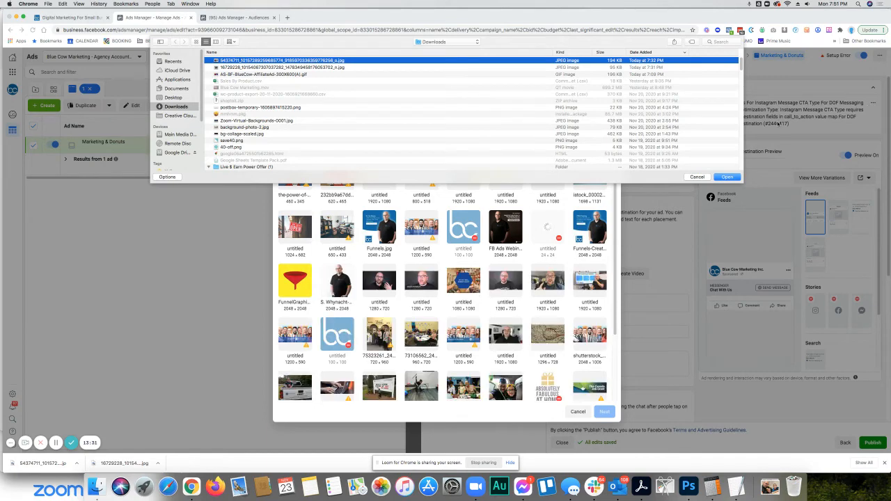
{"action": "left_click", "coordinate": [726, 177]}
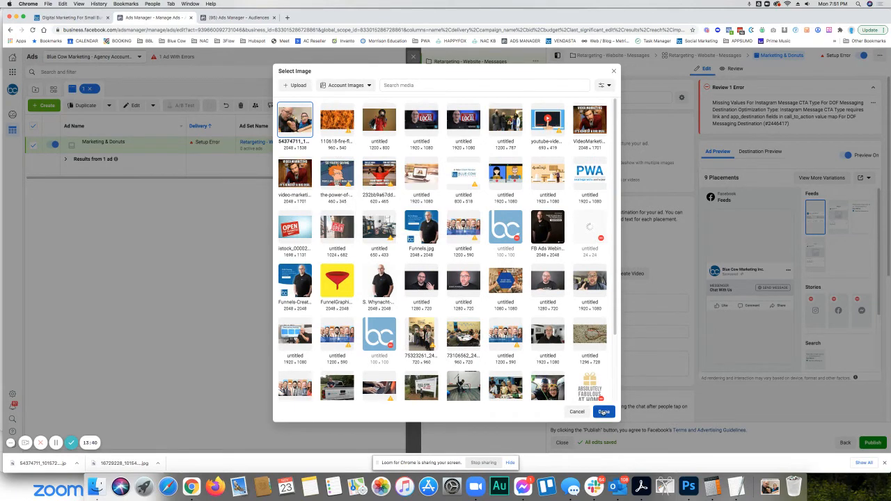
{"action": "left_click", "coordinate": [604, 412]}
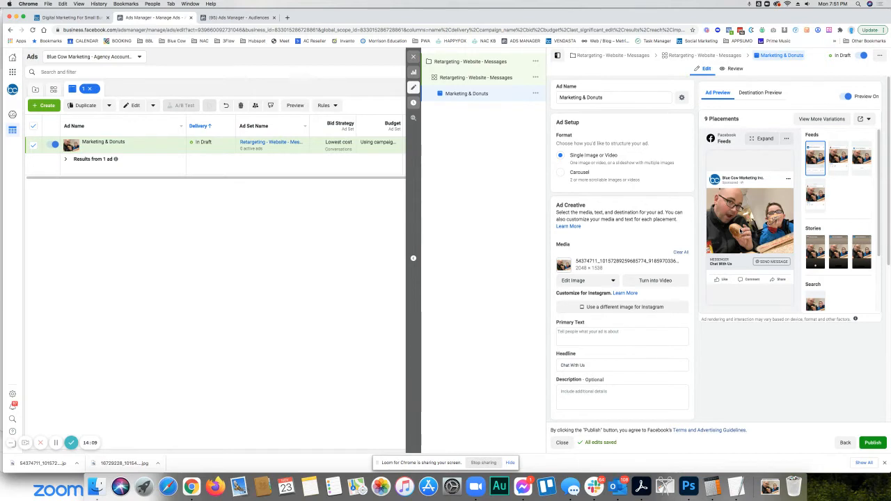
- Copy the donut photo text from the TextEdit note, from "Learning how to market" to the last line, into the ad's primary text
{"action": "scroll", "coordinate": [575, 274], "scroll_direction": "down", "scroll_amount": 2}
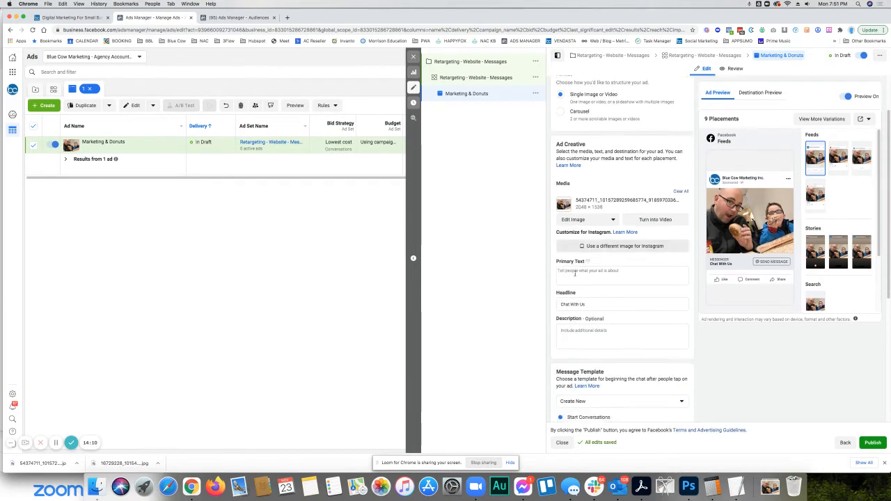
{"action": "scroll", "coordinate": [575, 273], "scroll_direction": "down", "scroll_amount": 2}
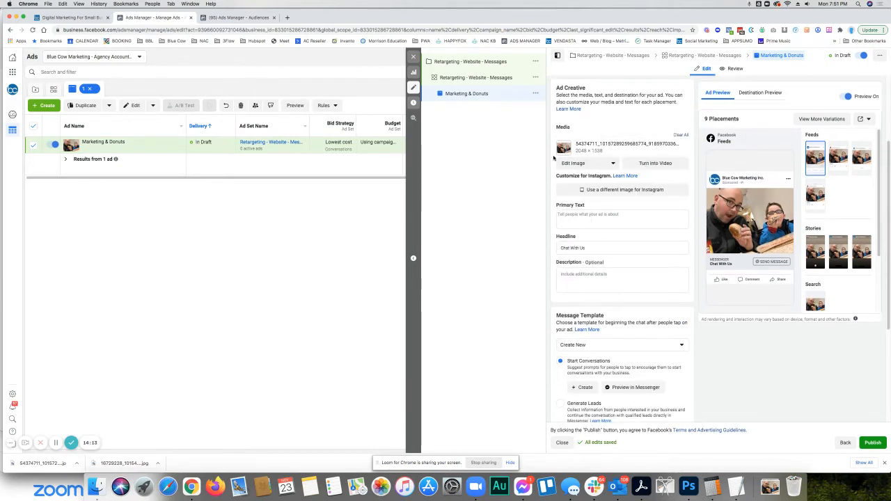
{"action": "left_click", "coordinate": [570, 216]}
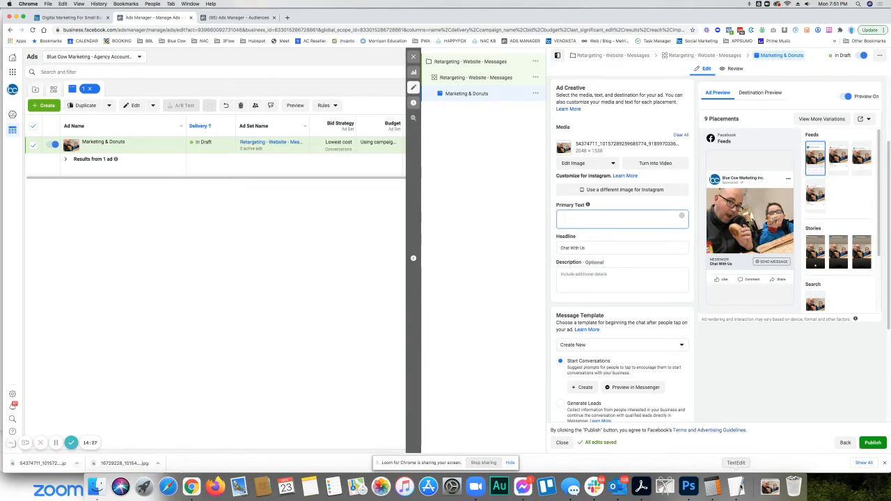
{"action": "left_click", "coordinate": [735, 486]}
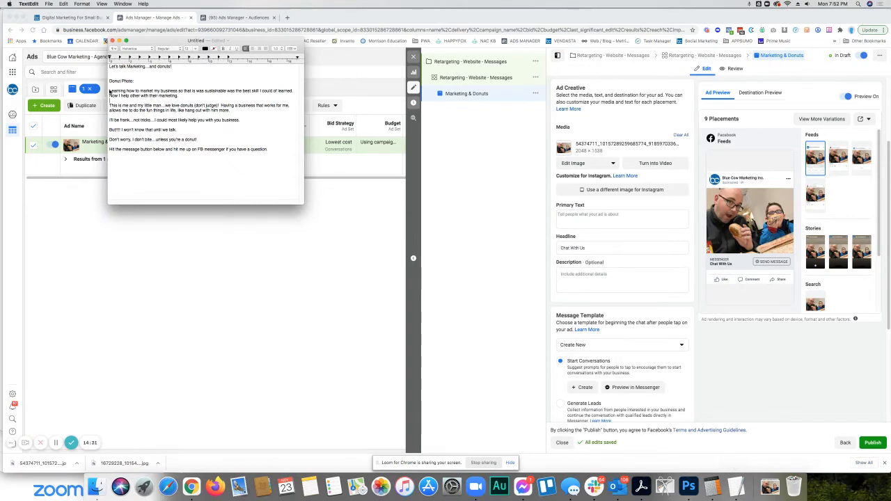
{"action": "left_click_drag", "start_coordinate": [109, 91], "coordinate": [273, 150]}
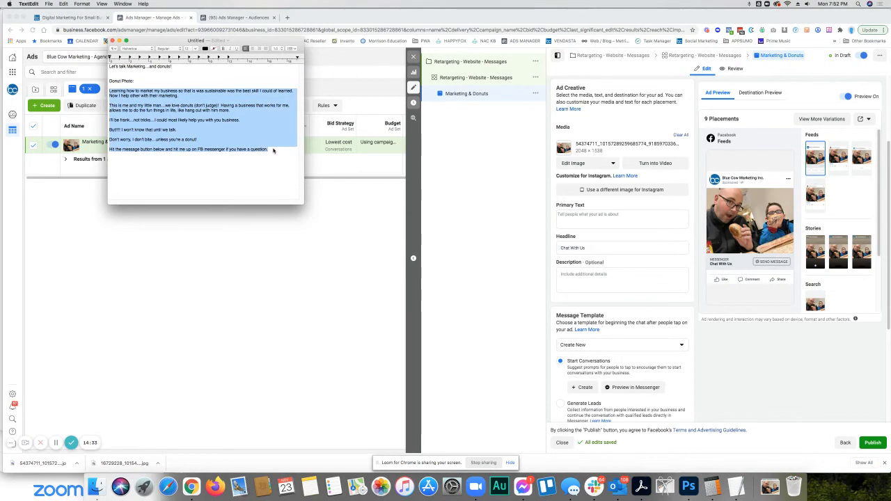
{"action": "key", "text": "super+c"}
{"action": "left_click", "coordinate": [586, 214]}
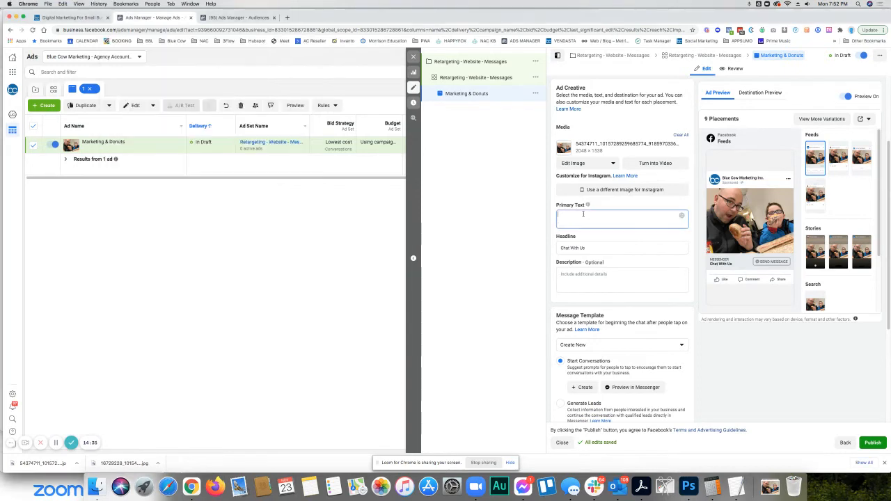
{"action": "key", "text": "super+v"}
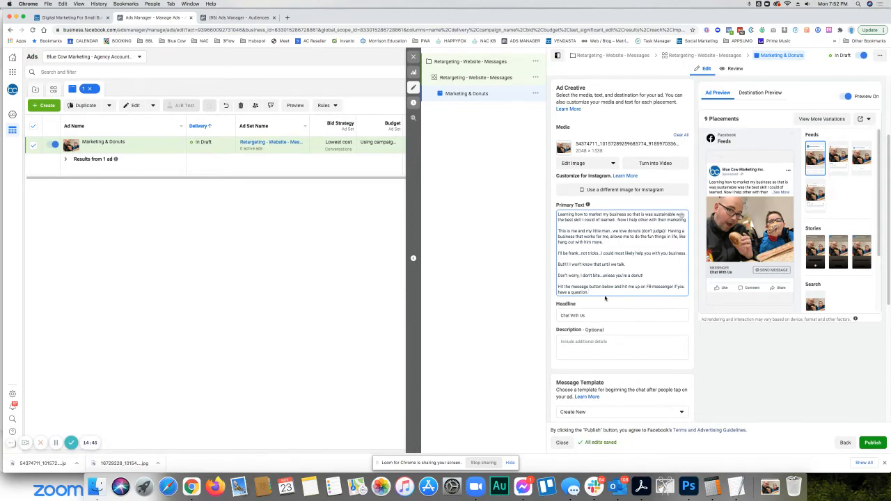
- In the TextEdit note, insert "maybe" so the first line reads "Let's talk Marketing...and maybe donuts!"
{"action": "scroll", "coordinate": [605, 297], "scroll_direction": "down", "scroll_amount": 2}
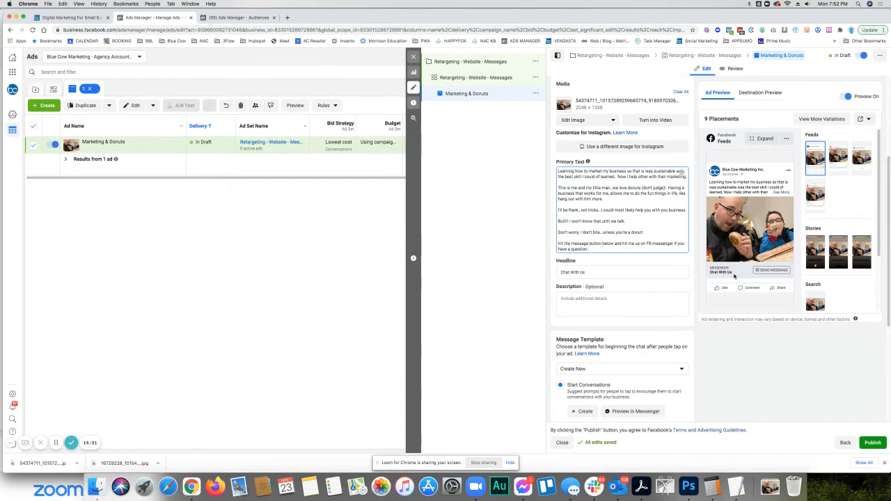
{"action": "left_click", "coordinate": [735, 486]}
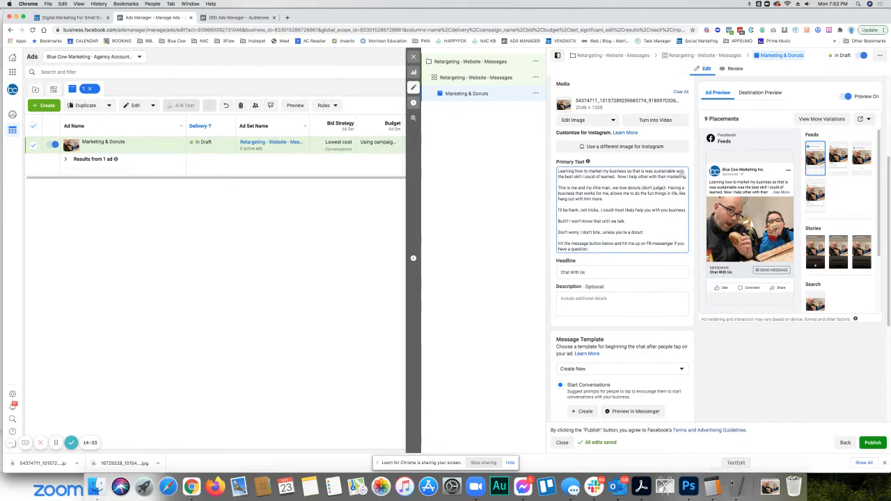
{"action": "left_click_drag", "start_coordinate": [179, 68], "coordinate": [111, 66]}
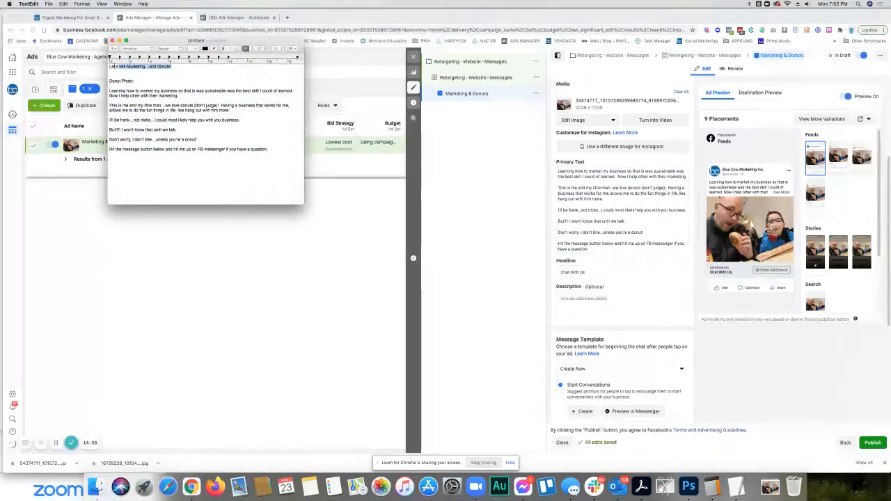
{"action": "left_click", "coordinate": [159, 67]}
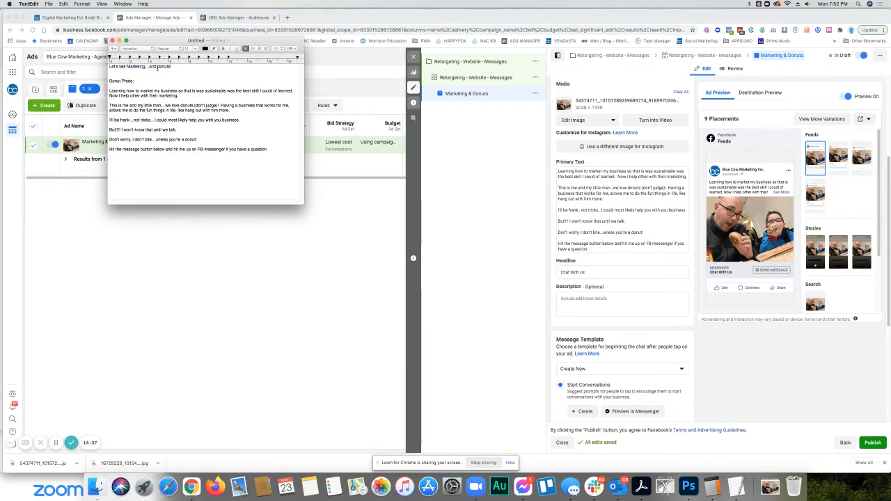
{"action": "type", "text": "maybe"}
- Copy the note's first line and replace the ad's headline with "Let's talk Marketing...and maybe donuts!"
{"action": "triple_click", "coordinate": [158, 68]}
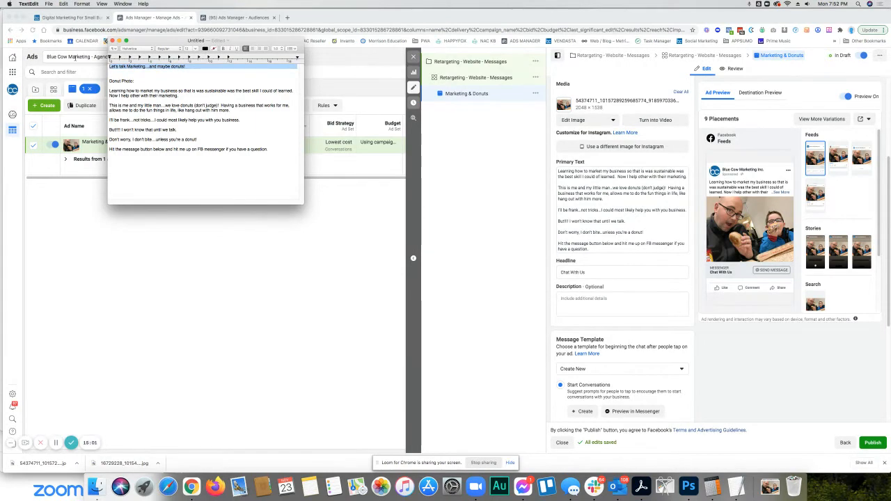
{"action": "left_click", "coordinate": [586, 272]}
{"action": "left_click_drag", "start_coordinate": [586, 273], "coordinate": [487, 262]}
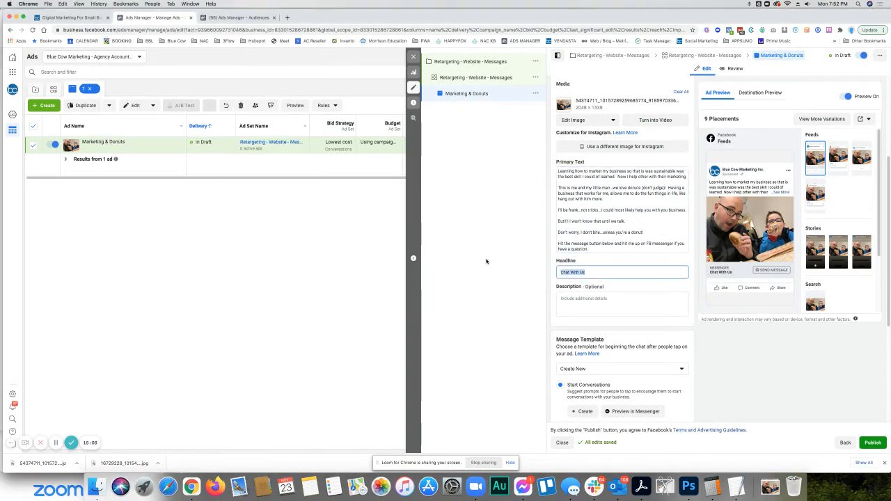
{"action": "key", "text": "super+v"}
{"action": "key", "text": "BackSpace"}
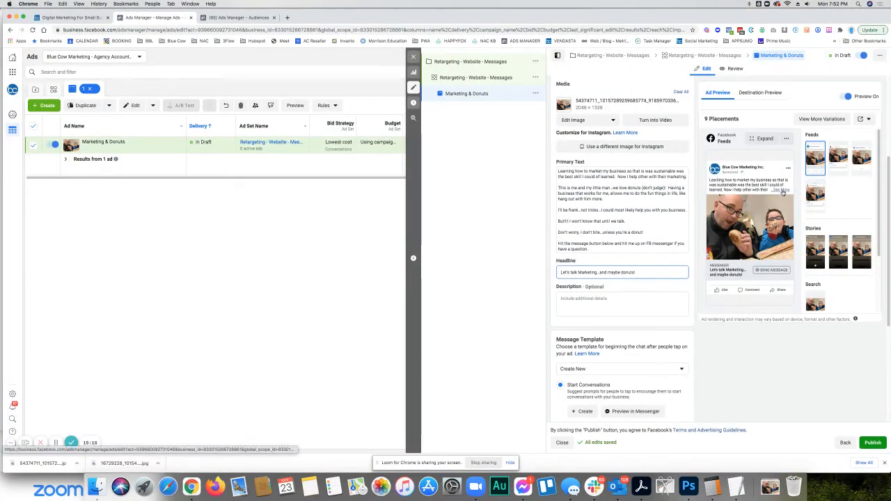
- Expand the full text in the ad preview and add the opening line "WHY are we eating DONUTS?" above the primary text
{"action": "left_click", "coordinate": [781, 191]}
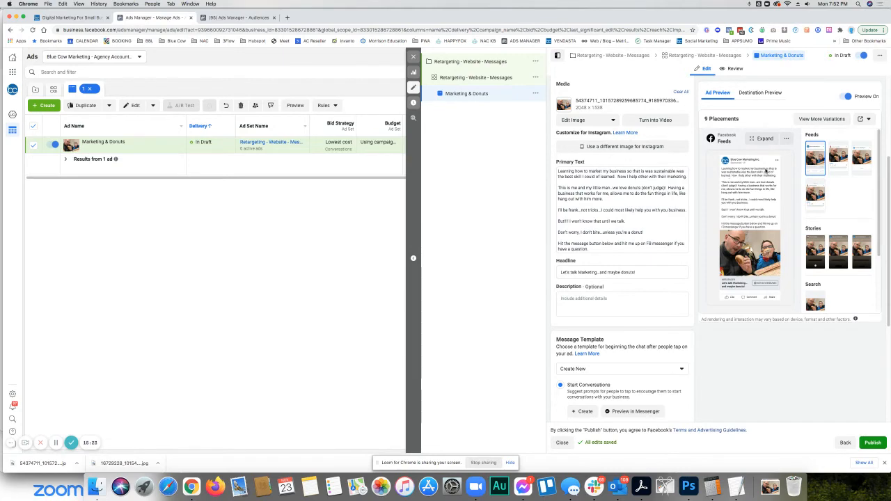
{"action": "left_click", "coordinate": [570, 170]}
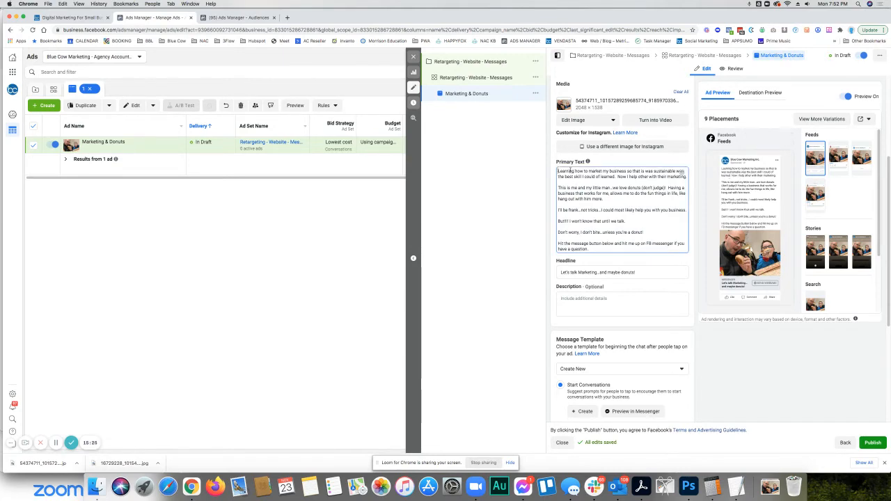
{"action": "key", "text": "Return"}
{"action": "key", "text": "Return"}
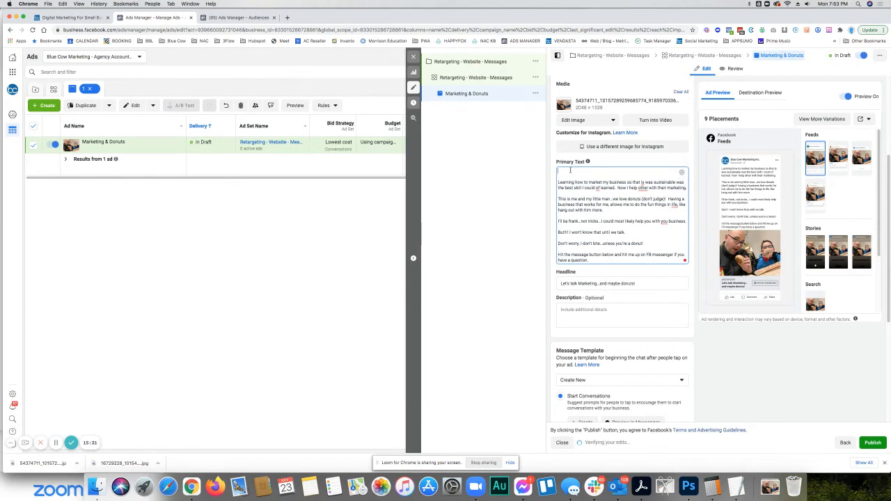
{"action": "type", "text": "WHY are"}
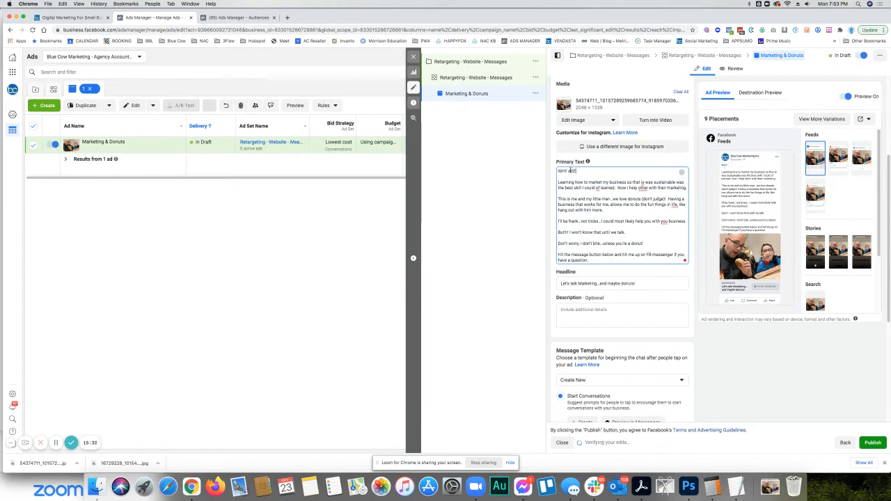
{"action": "type", "text": " as w"}
{"action": "type", "text": "e "}
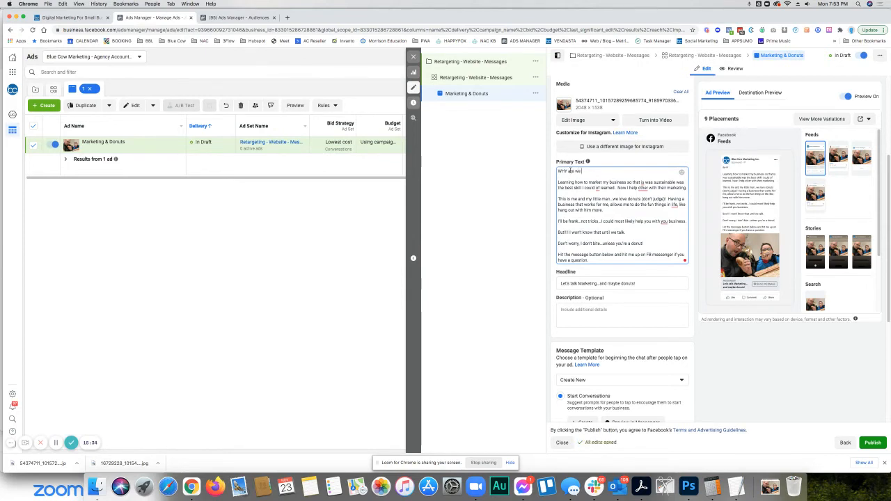
{"action": "type", "text": "we eating DONUTS?!"}
{"action": "key", "text": "BackSpace"}
{"action": "mouse_move", "coordinate": [642, 187]}
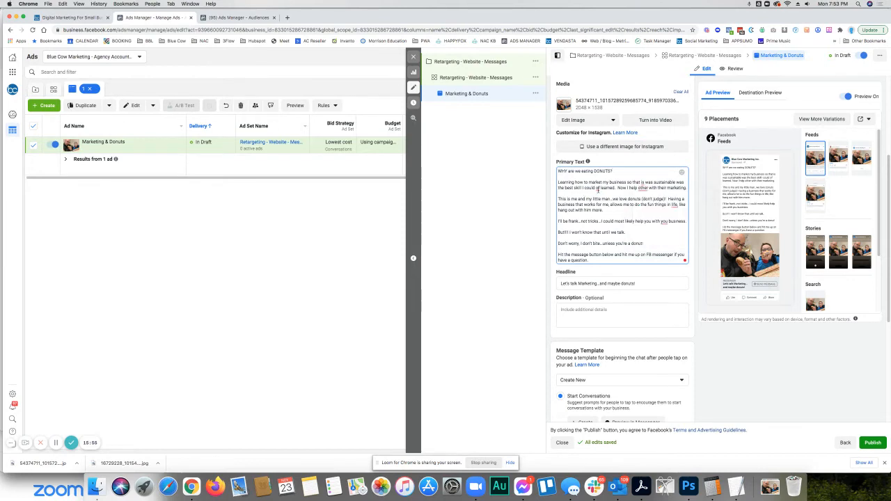
- Correct the primary text's first paragraph to read "could have learned" and "help others"
{"action": "mouse_move", "coordinate": [596, 188]}
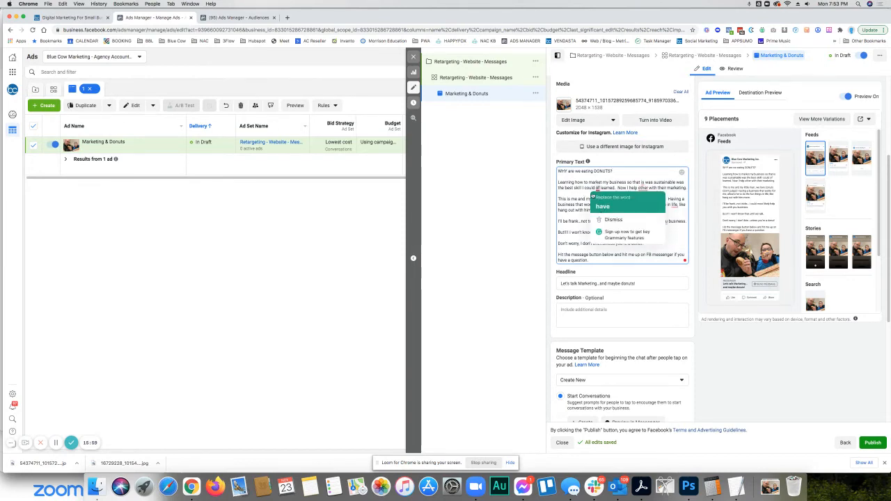
{"action": "left_click", "coordinate": [604, 209]}
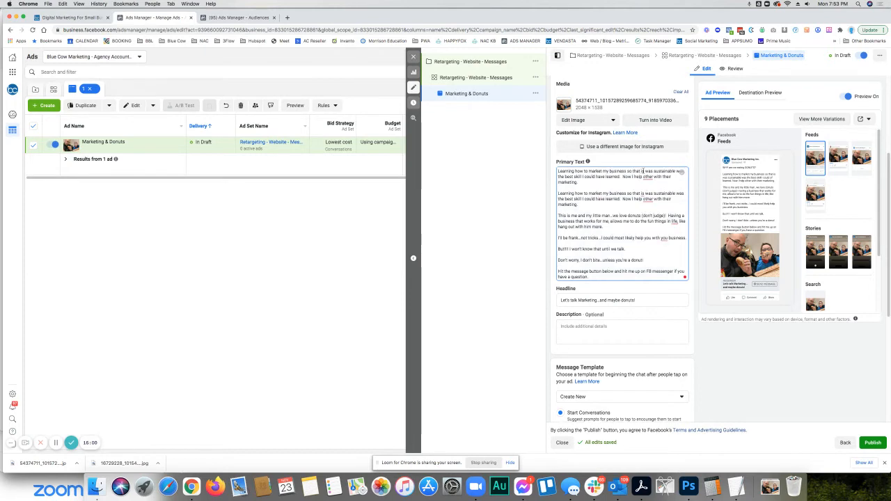
{"action": "left_click", "coordinate": [654, 195]}
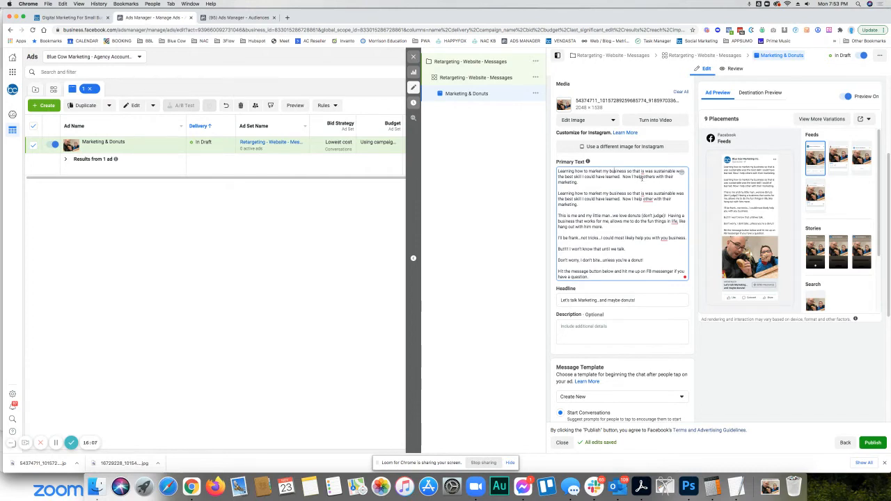
{"action": "left_click", "coordinate": [653, 215]}
- Undo the duplicated paragraph at the start of the primary text to restore the opening line "WHY are we eating DONUTS?"
{"action": "scroll", "coordinate": [600, 183], "scroll_direction": "up", "scroll_amount": 4}
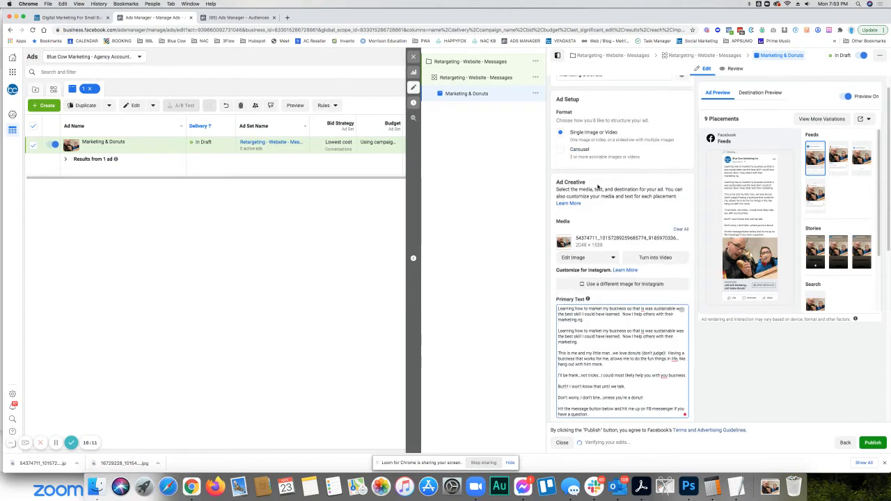
{"action": "scroll", "coordinate": [608, 317], "scroll_direction": "down", "scroll_amount": 1}
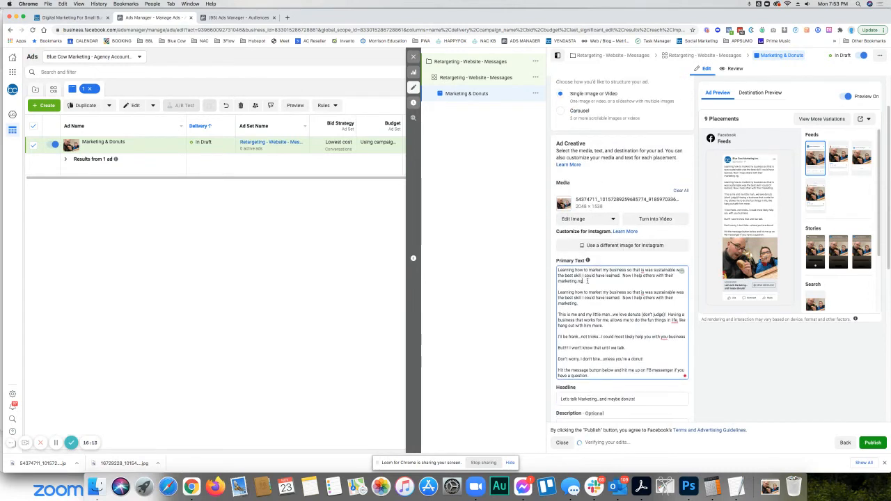
{"action": "left_click_drag", "start_coordinate": [587, 281], "coordinate": [544, 272]}
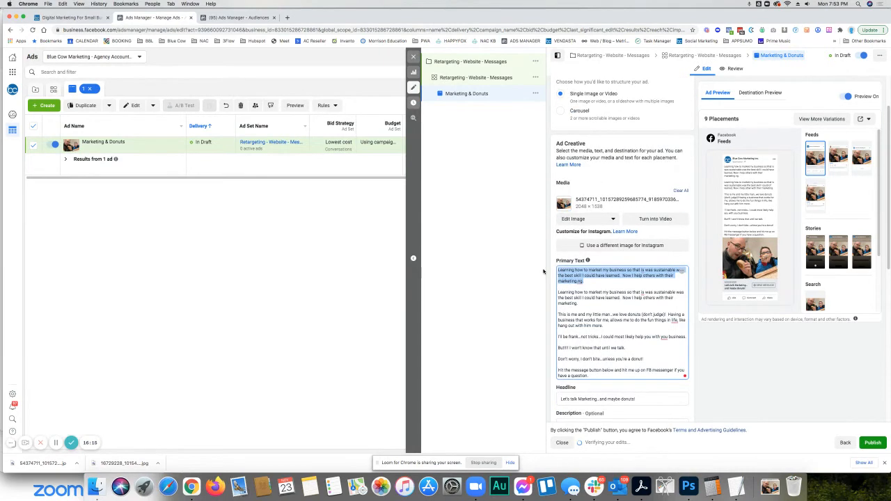
{"action": "key", "text": "super+z"}
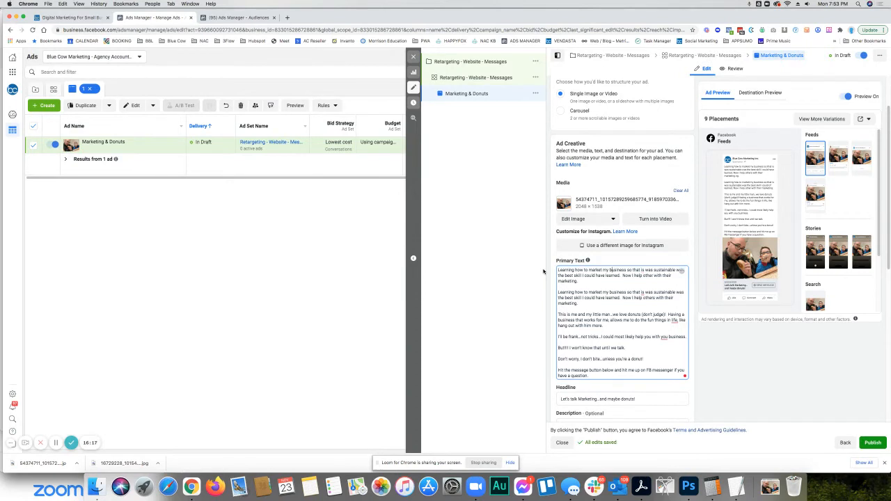
{"action": "key", "text": "super+z"}
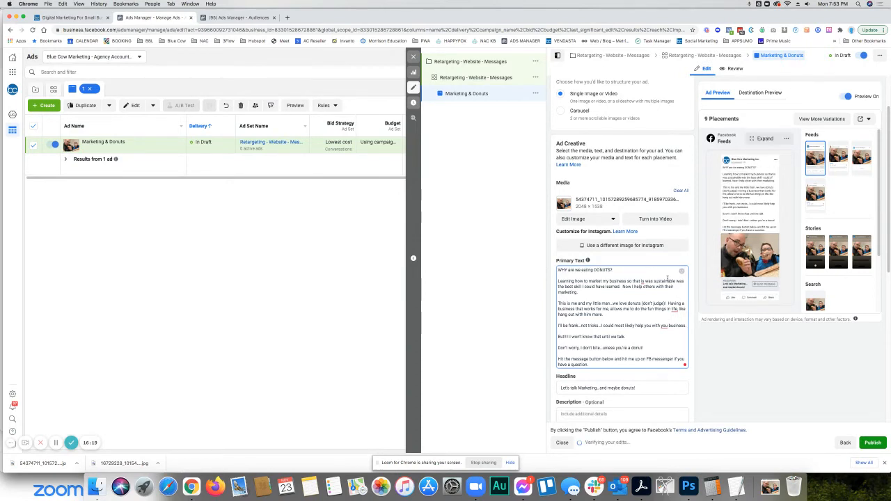
- Correct the wording to "so that it was sustainable" and restore the primary text's opening line again
{"action": "mouse_move", "coordinate": [639, 281]}
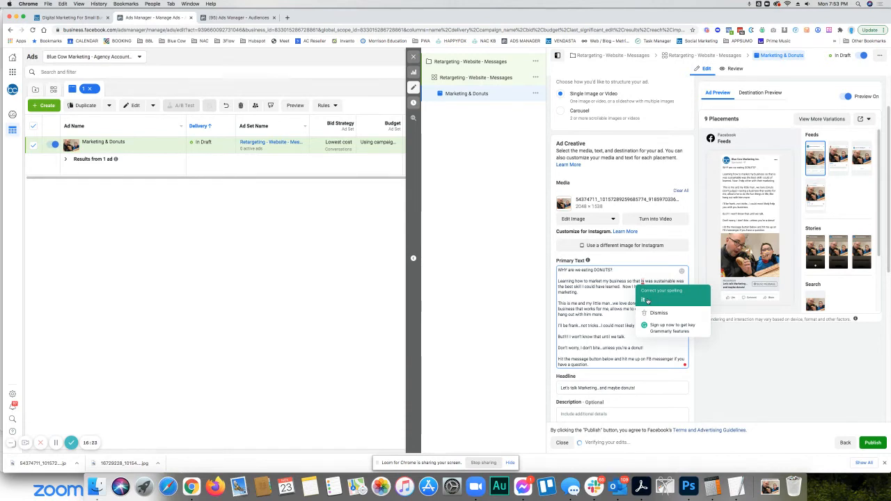
{"action": "left_click", "coordinate": [646, 300]}
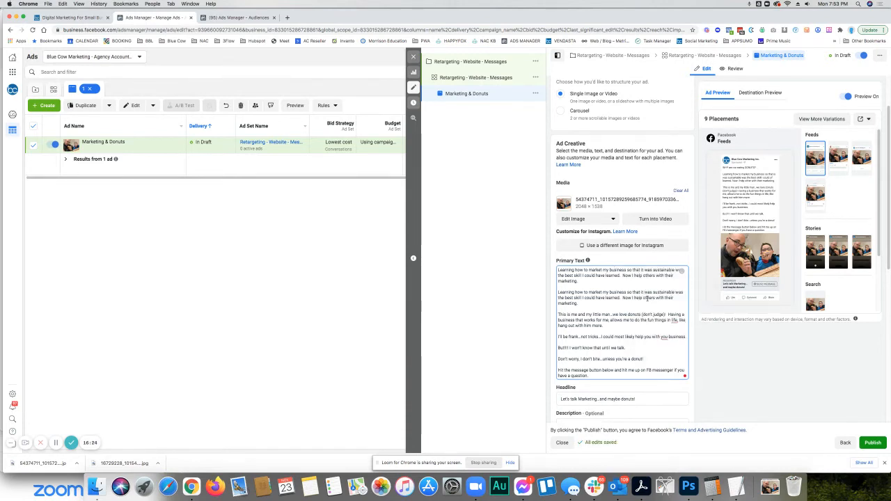
{"action": "key", "text": "super+z"}
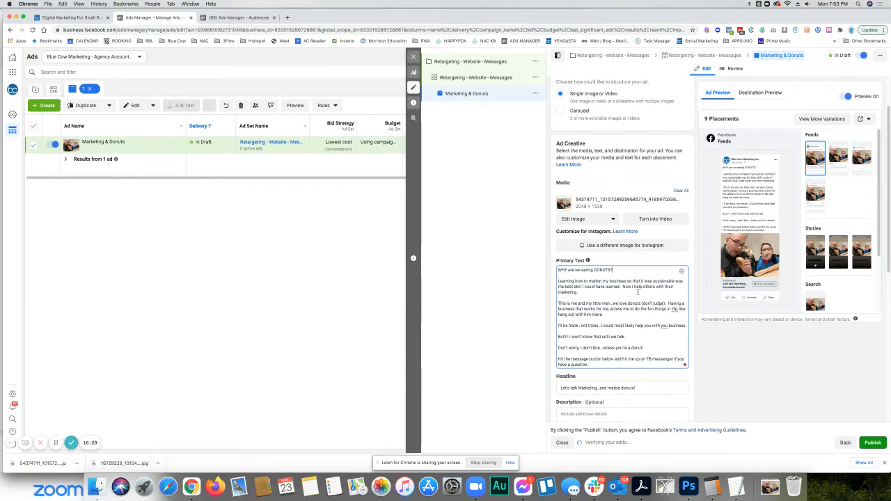
- Change "you business" to "your business" in the primary text's "I'll be frank" line
{"action": "scroll", "coordinate": [689, 300], "scroll_direction": "down", "scroll_amount": 1}
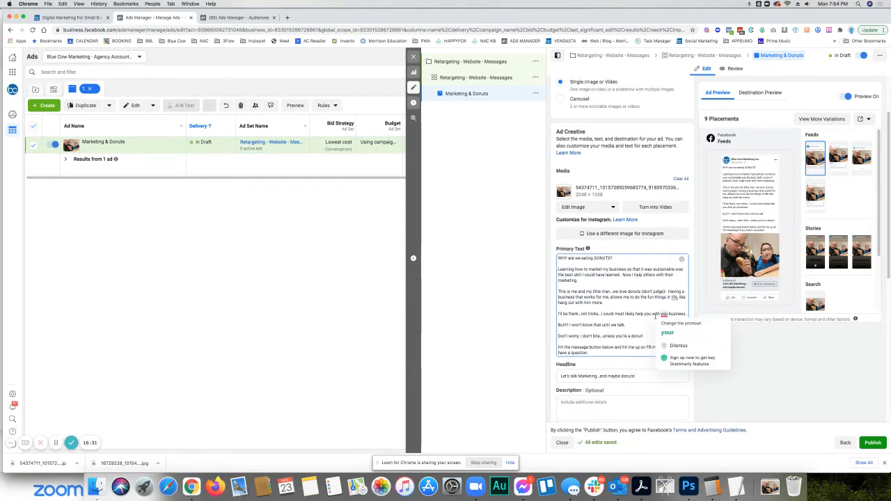
{"action": "mouse_move", "coordinate": [668, 322]}
{"action": "left_click", "coordinate": [667, 314]}
{"action": "type", "text": "r"}
- Start creating a new Start Conversations message template for the ad
{"action": "scroll", "coordinate": [634, 304], "scroll_direction": "down", "scroll_amount": 3}
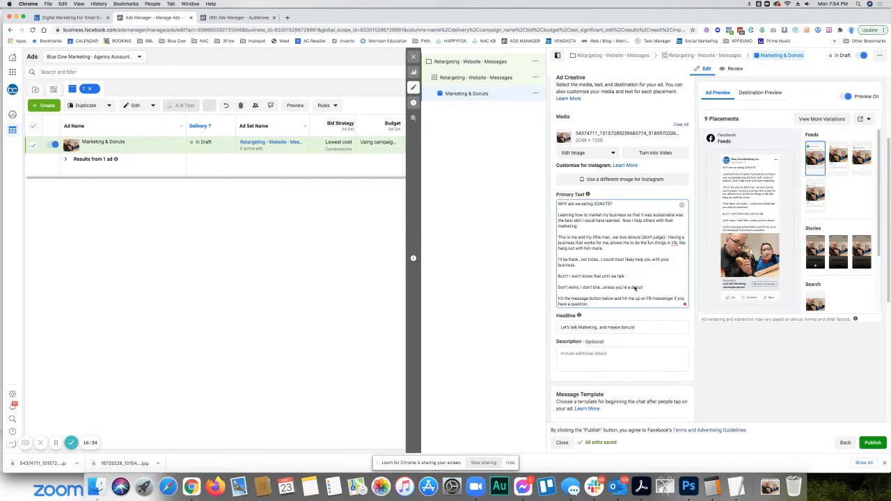
{"action": "scroll", "coordinate": [634, 303], "scroll_direction": "down", "scroll_amount": 3}
{"action": "scroll", "coordinate": [634, 304], "scroll_direction": "down", "scroll_amount": 4}
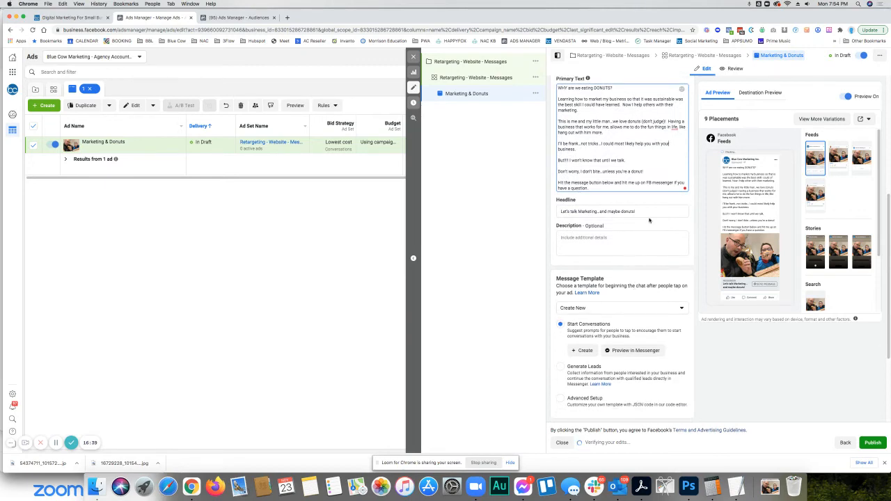
{"action": "scroll", "coordinate": [612, 231], "scroll_direction": "down", "scroll_amount": 1}
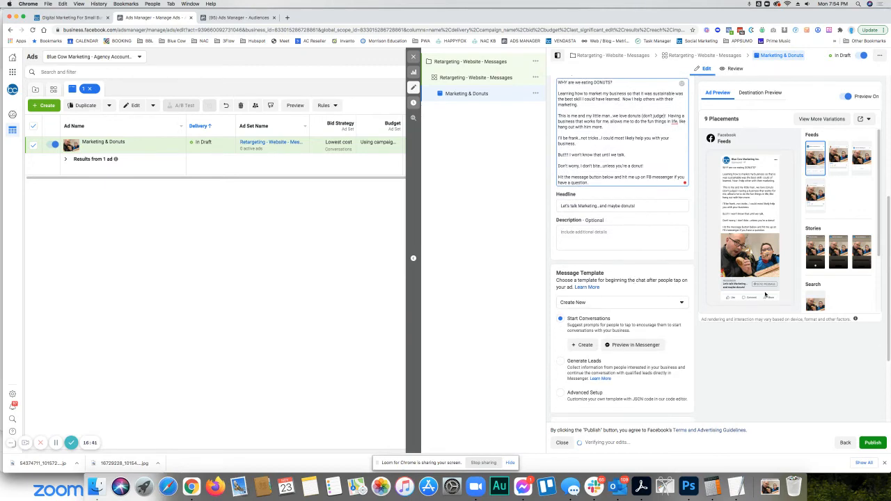
{"action": "scroll", "coordinate": [596, 238], "scroll_direction": "down", "scroll_amount": 2}
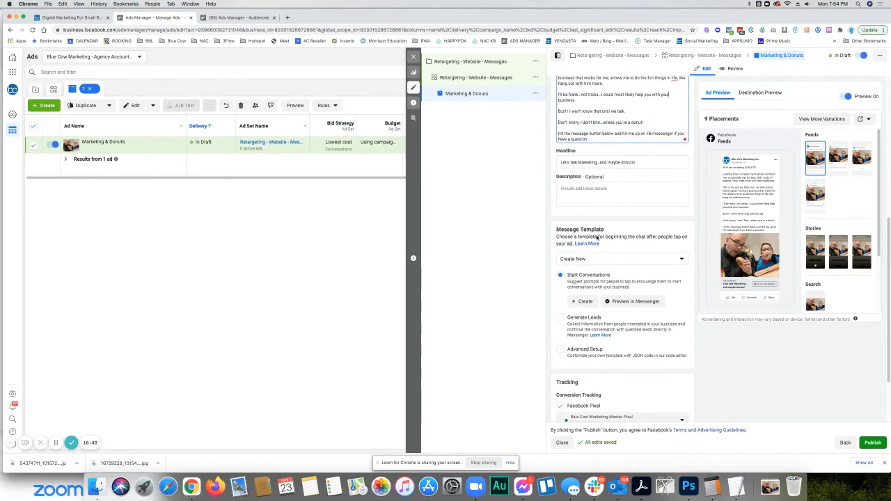
{"action": "scroll", "coordinate": [602, 237], "scroll_direction": "down", "scroll_amount": 2}
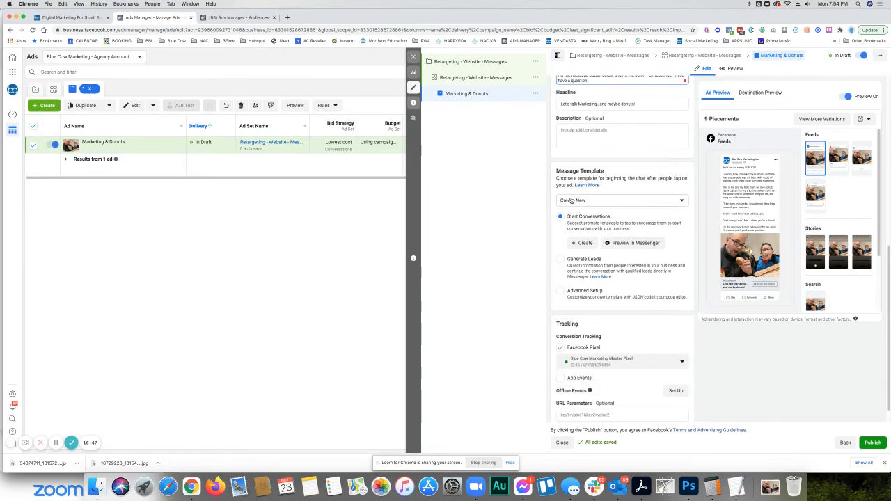
{"action": "left_click", "coordinate": [584, 243]}
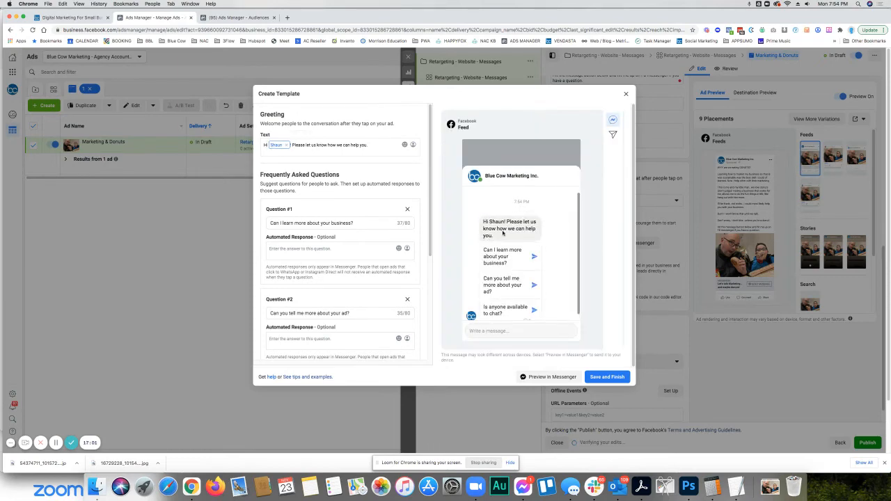
- Replace the greeting text after the name placeholder with "Did the donuts catch your attention? or did you want to discuss something else?"
{"action": "left_click", "coordinate": [339, 146]}
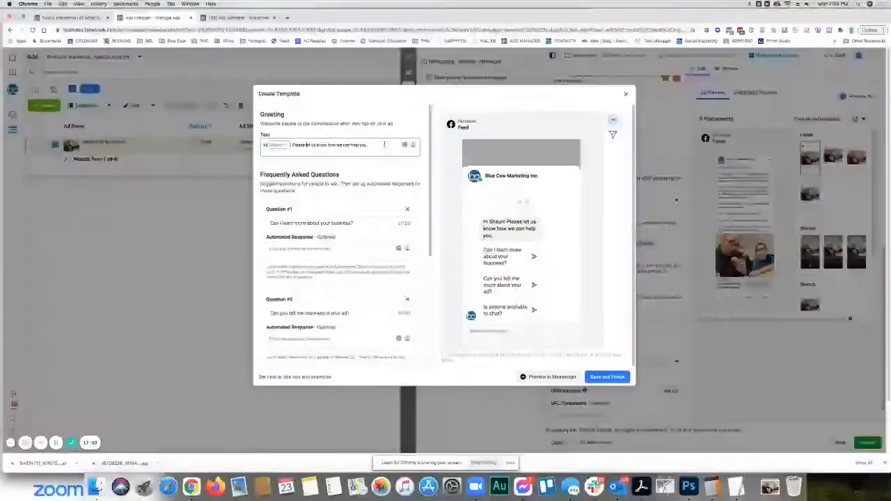
{"action": "left_click_drag", "start_coordinate": [368, 146], "coordinate": [293, 145]}
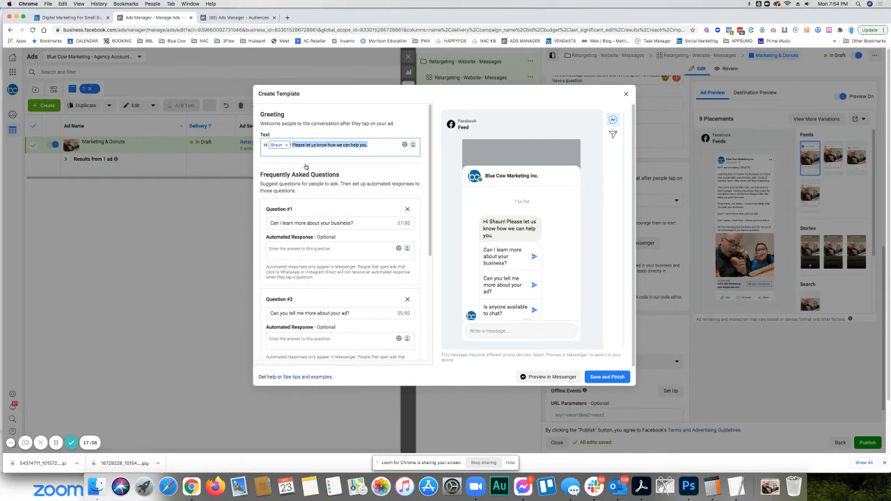
{"action": "type", "text": "Did you"}
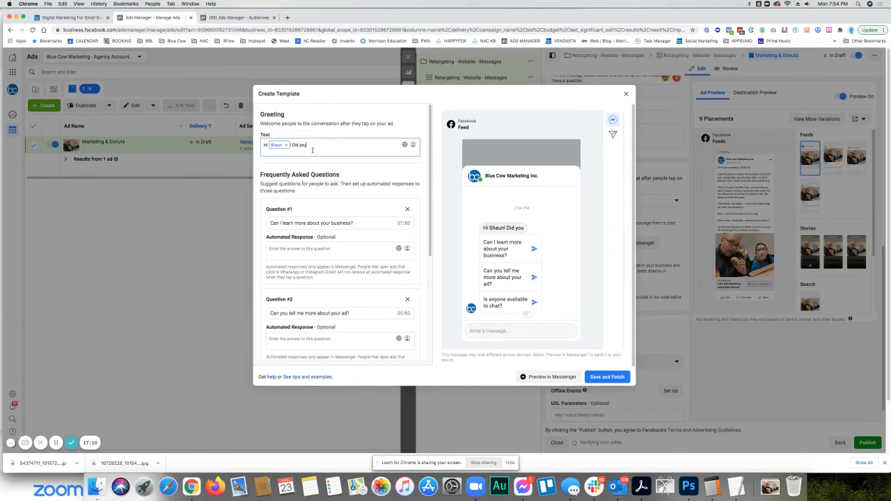
{"action": "key", "text": "BackSpace"}
{"action": "key", "text": "BackSpace"}
{"action": "key", "text": "BackSpace"}
{"action": "key", "text": "BackSpace"}
{"action": "type", "text": "the dopn"}
{"action": "key", "text": "BackSpace"}
{"action": "type", "text": "nuts catch your attention?"}
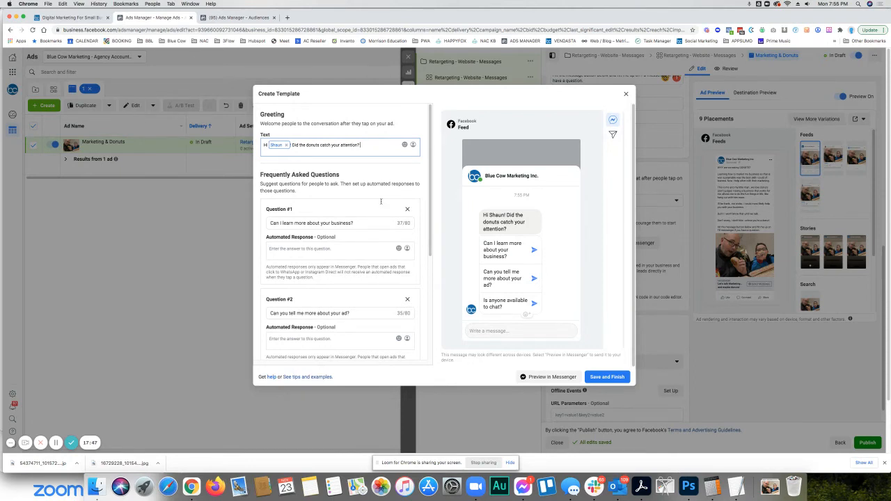
{"action": "type", "text": "or did you want to discuss something else?"}
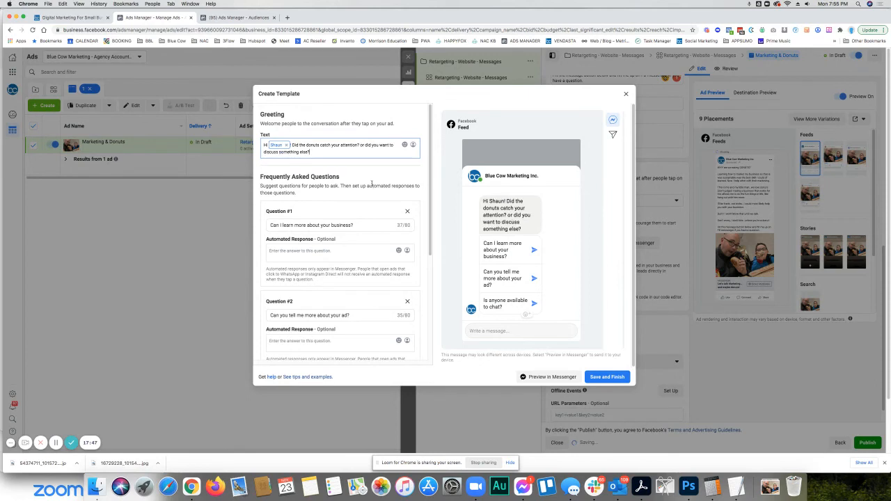
- Change Question #1 to "Can I learn more about how you work with clients?"
{"action": "left_click", "coordinate": [358, 225]}
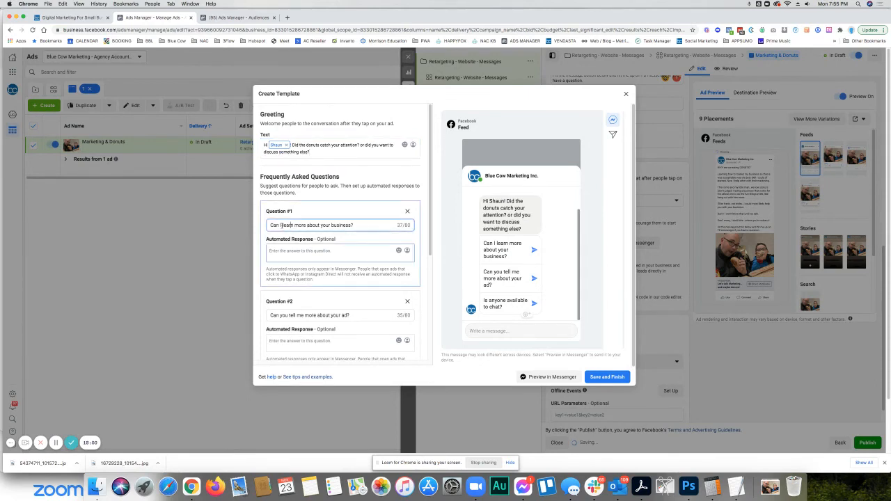
{"action": "left_click_drag", "start_coordinate": [358, 225], "coordinate": [253, 225]}
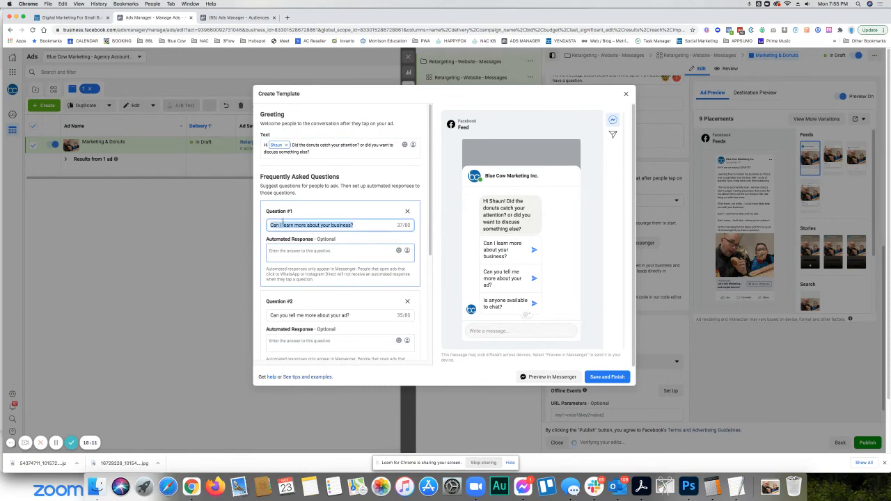
{"action": "left_click", "coordinate": [323, 224]}
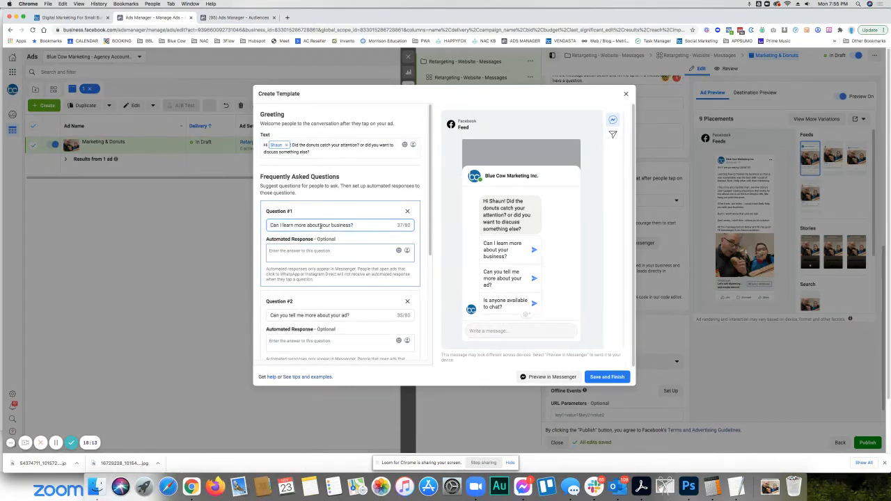
{"action": "left_click_drag", "start_coordinate": [321, 225], "coordinate": [367, 228]}
{"action": "type", "text": "ho"}
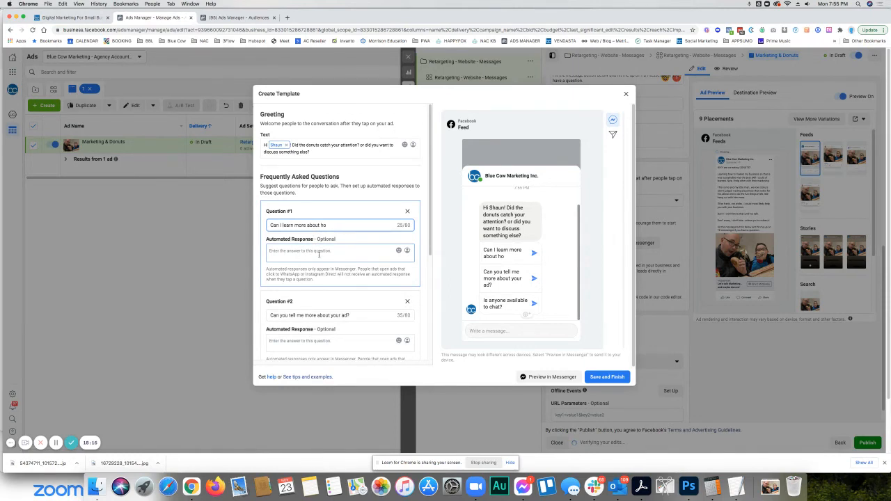
{"action": "type", "text": "w you work with clients?"}
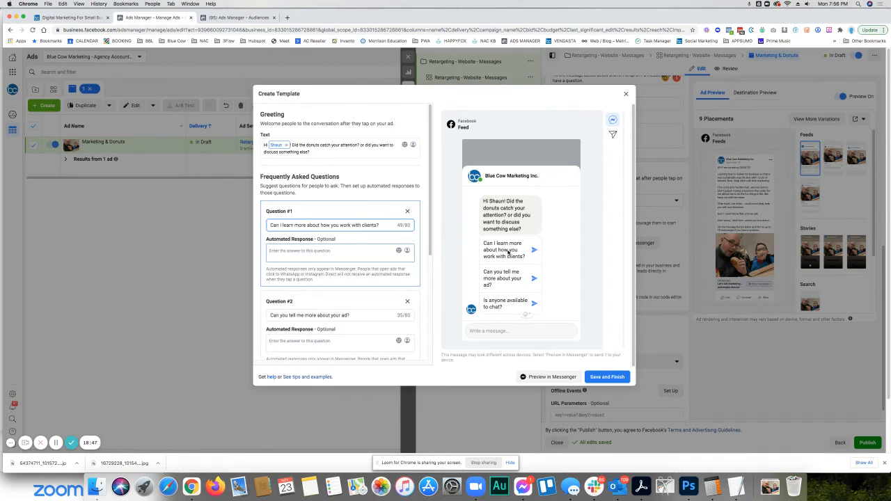
- Replace the text of Question #2 with "I'd like to book a consult?"
{"action": "scroll", "coordinate": [418, 247], "scroll_direction": "down", "scroll_amount": 3}
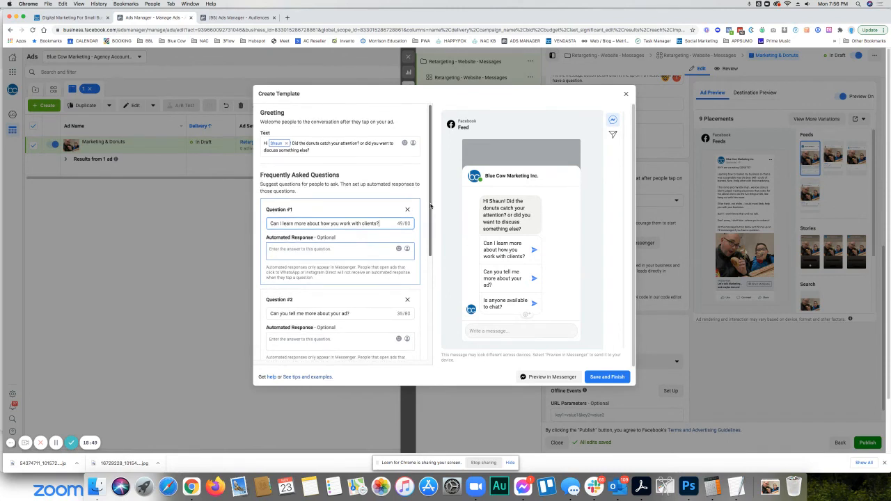
{"action": "left_click", "coordinate": [297, 236]}
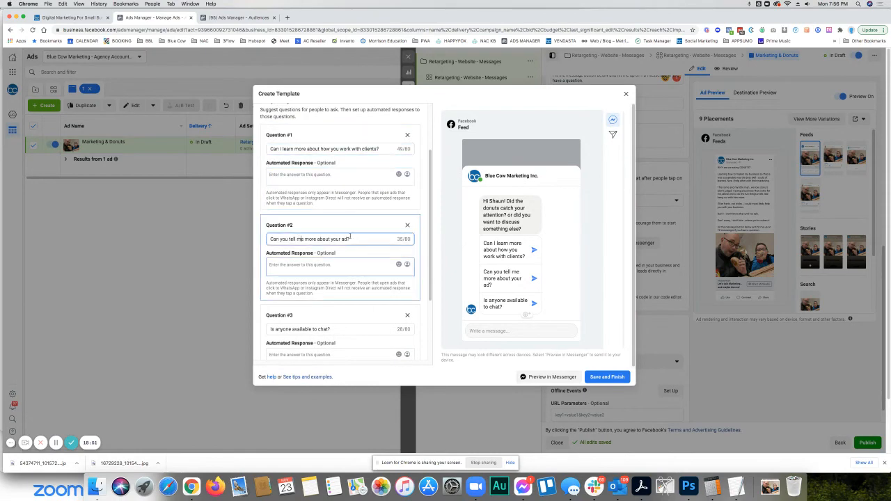
{"action": "left_click_drag", "start_coordinate": [357, 238], "coordinate": [158, 240]}
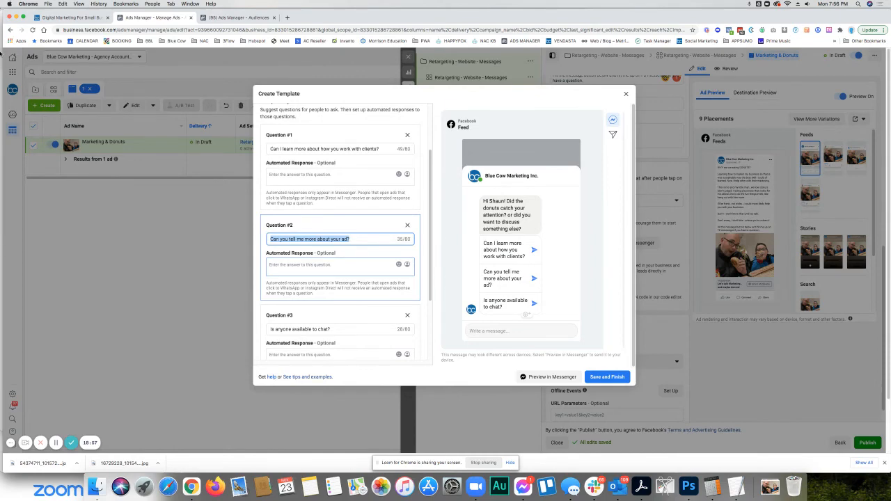
- Copy the free-consult booking link from the company website and answer Question #2 with "Certainly, you can schedule for free at this link" plus that link
{"action": "left_click", "coordinate": [89, 19]}
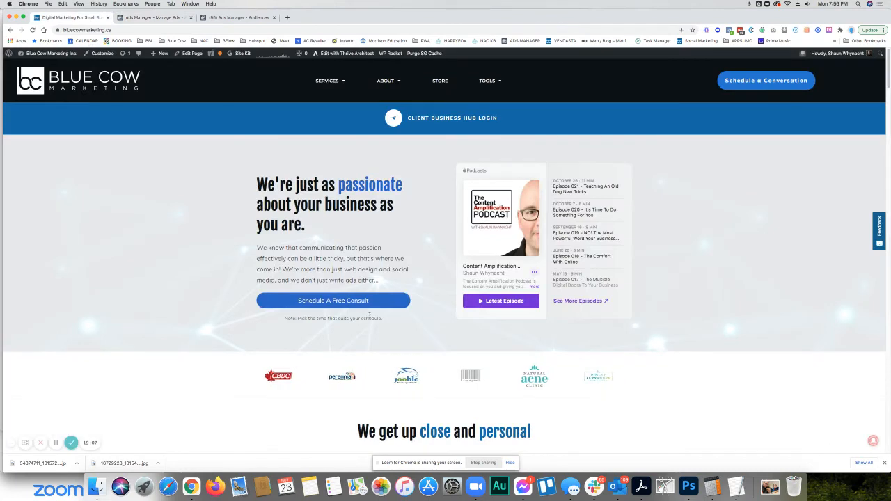
{"action": "right_click", "coordinate": [336, 300]}
{"action": "left_click", "coordinate": [362, 346]}
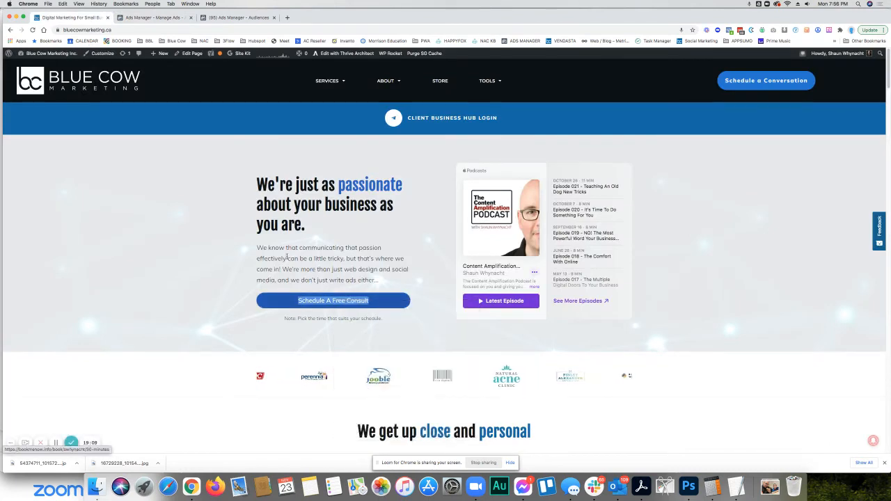
{"action": "left_click", "coordinate": [172, 21]}
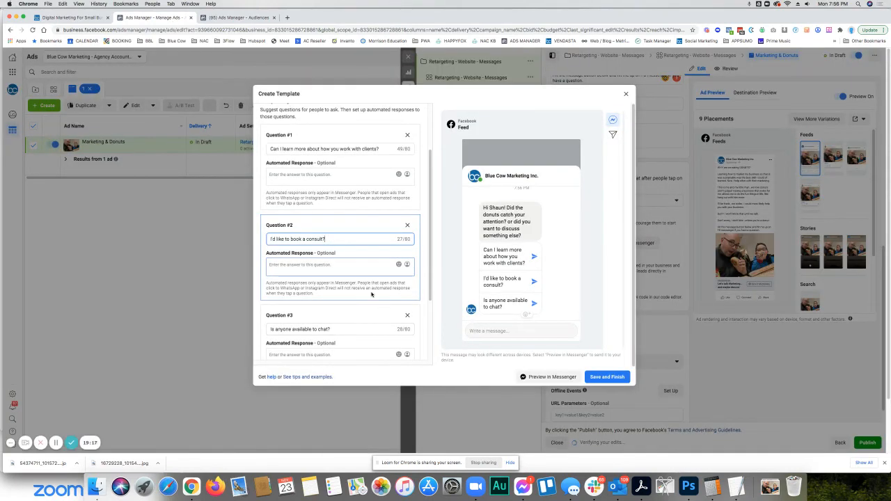
{"action": "left_click", "coordinate": [335, 264]}
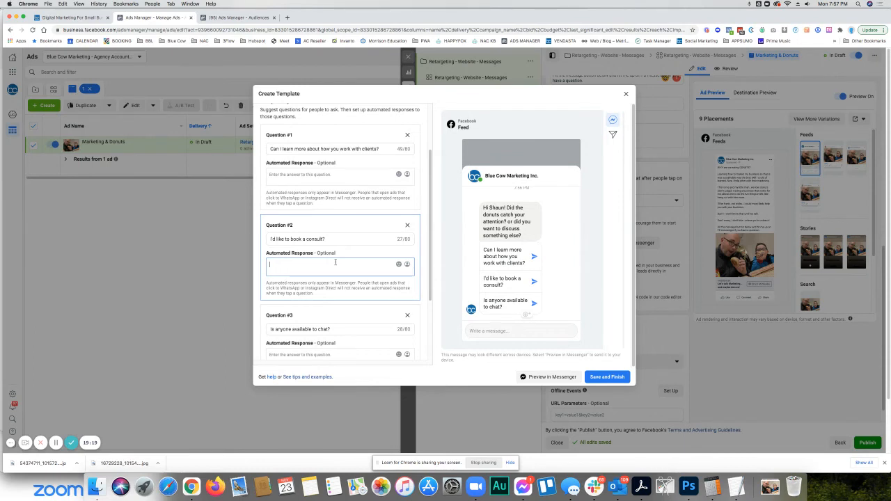
{"action": "key", "text": "super+v"}
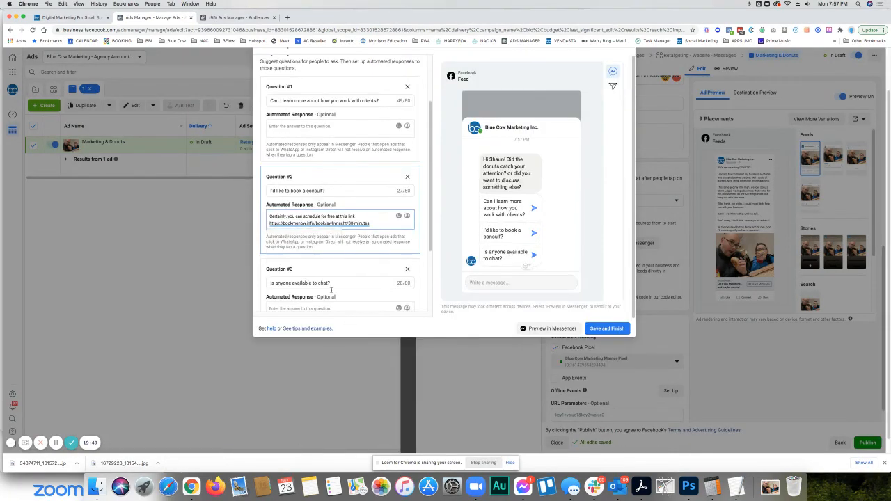
- Answer Question #3 with "Yes, we will respond as soon as we can", mentioning occasional meetings and promising a response as soon as the message is seen
{"action": "scroll", "coordinate": [337, 283], "scroll_direction": "down", "scroll_amount": 2}
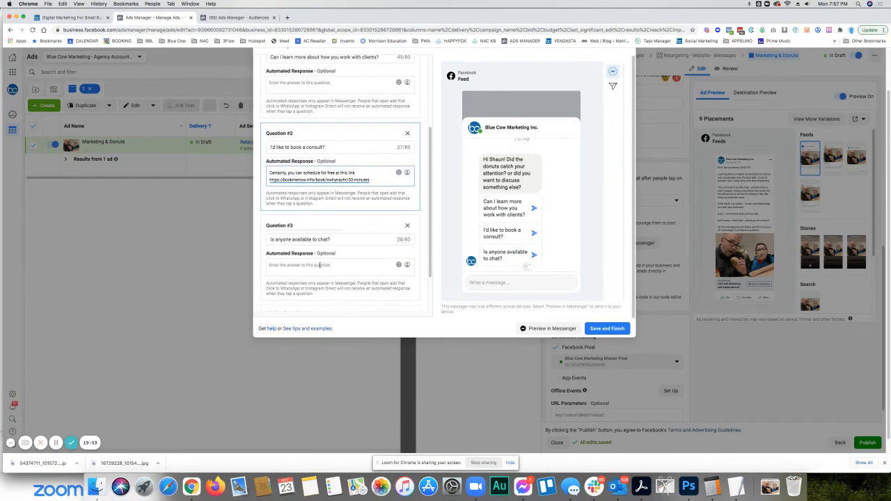
{"action": "left_click", "coordinate": [319, 265]}
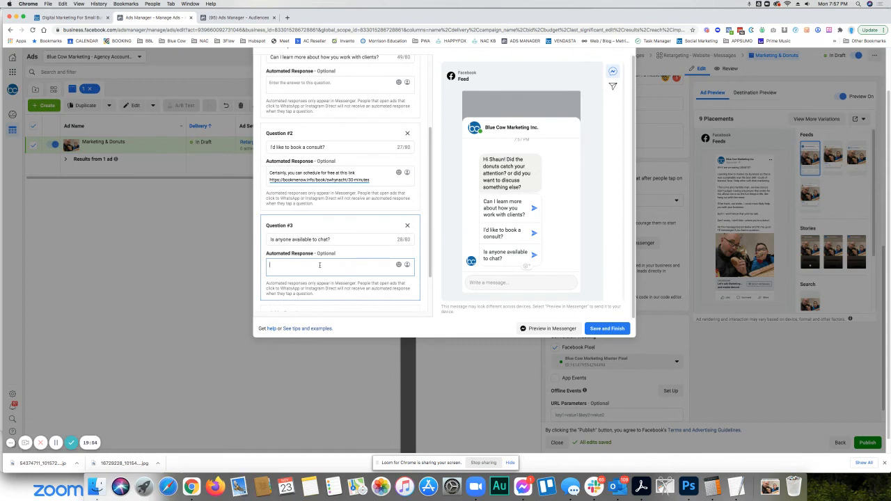
{"action": "type", "text": "Yes, we will"}
{"action": "key", "text": "super+v"}
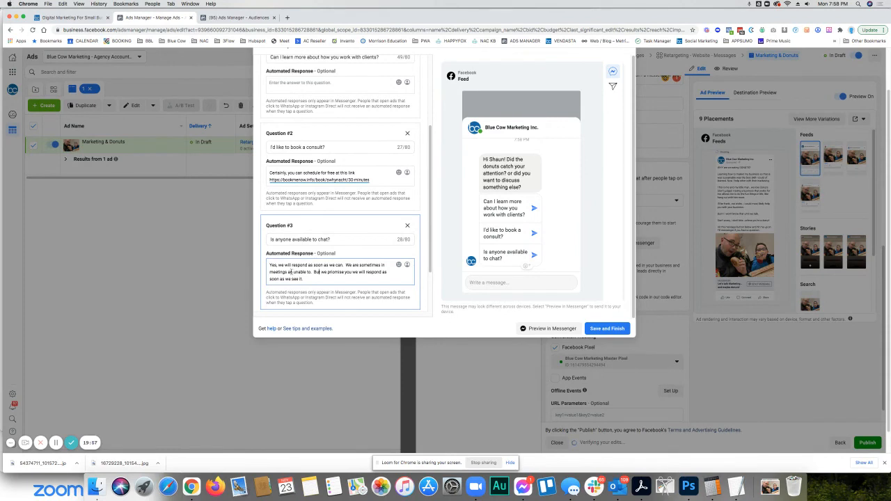
{"action": "type", "text": "nd"}
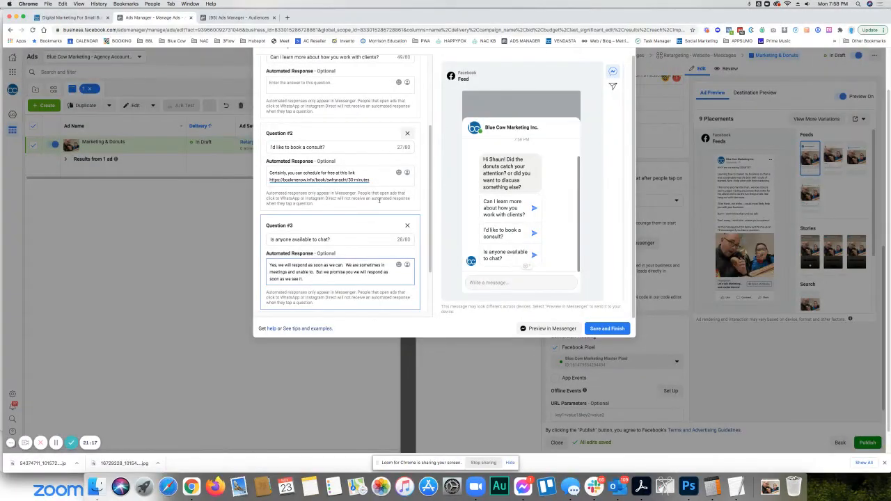
- Save the message template, publish the Marketing & Donuts ad and close its editor
{"action": "left_click", "coordinate": [606, 329]}
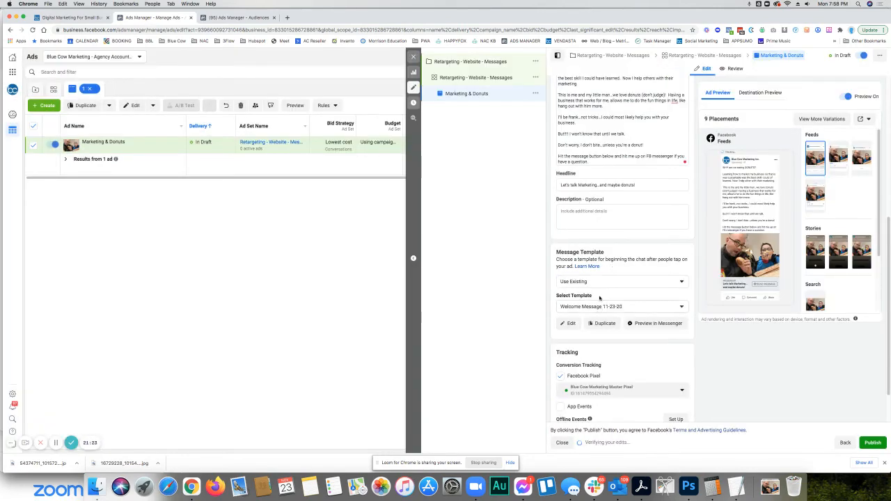
{"action": "scroll", "coordinate": [616, 355], "scroll_direction": "down", "scroll_amount": 2}
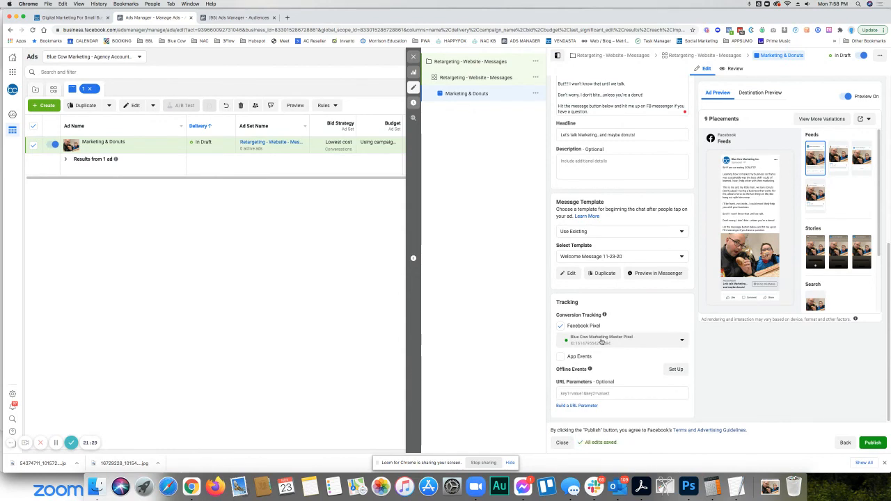
{"action": "scroll", "coordinate": [601, 341], "scroll_direction": "up", "scroll_amount": 10}
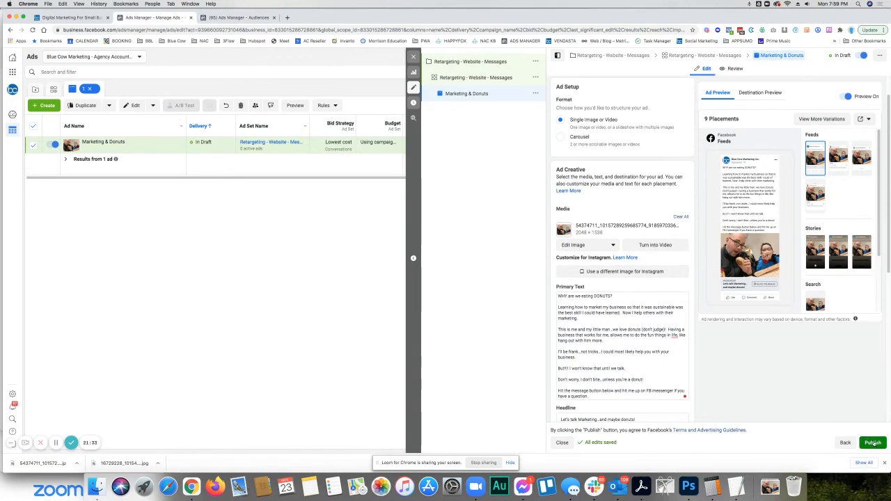
{"action": "left_click", "coordinate": [873, 442]}
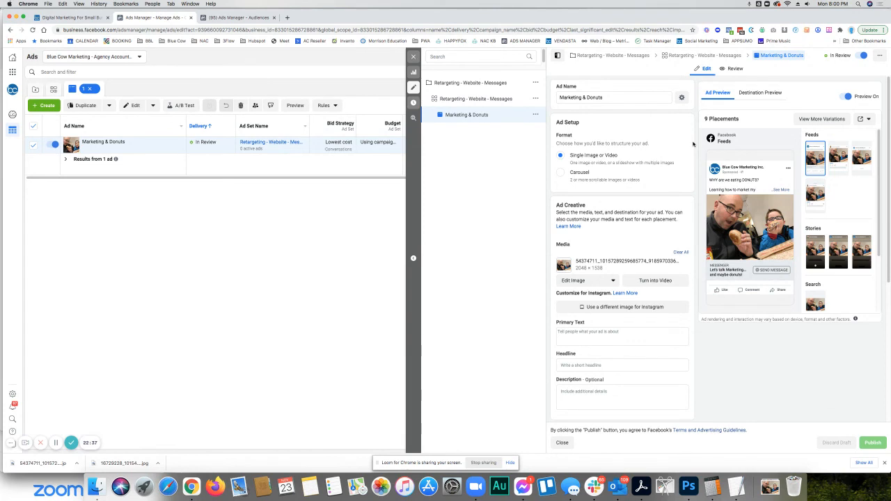
{"action": "left_click", "coordinate": [413, 57]}
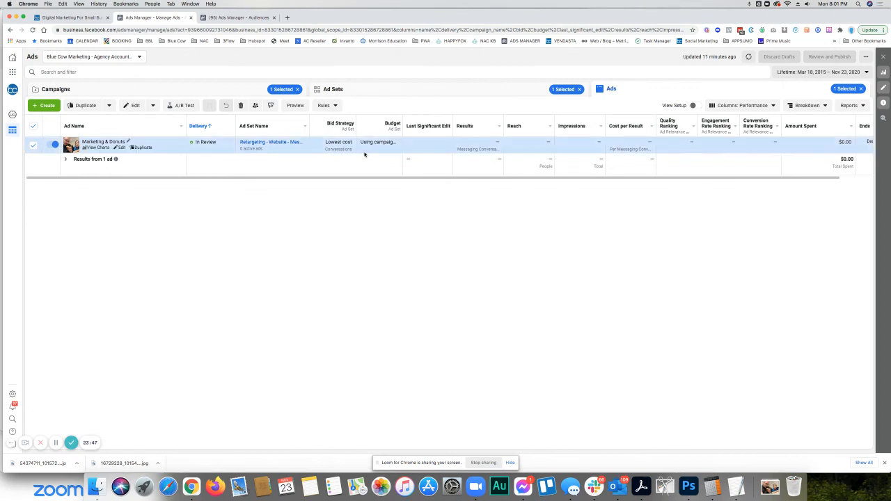
- Start creating a custom audience in the Audiences manager with Facebook Page as its source
{"action": "left_click", "coordinate": [242, 17]}
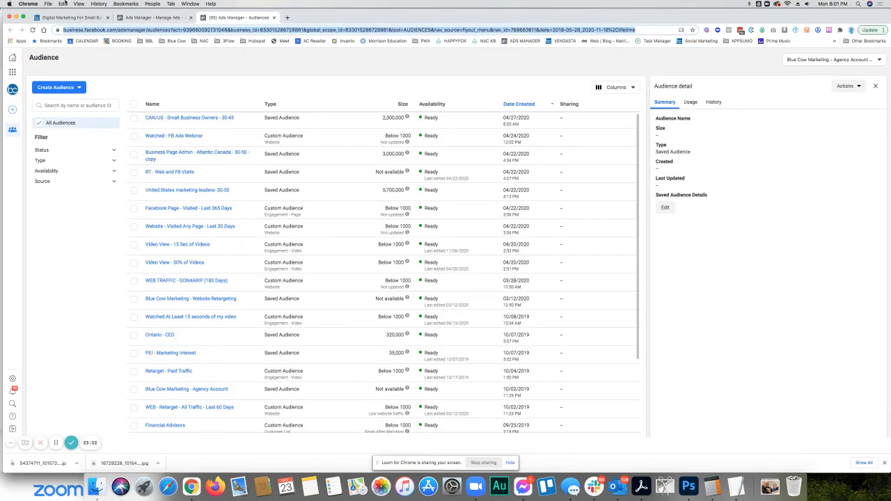
{"action": "left_click", "coordinate": [77, 91]}
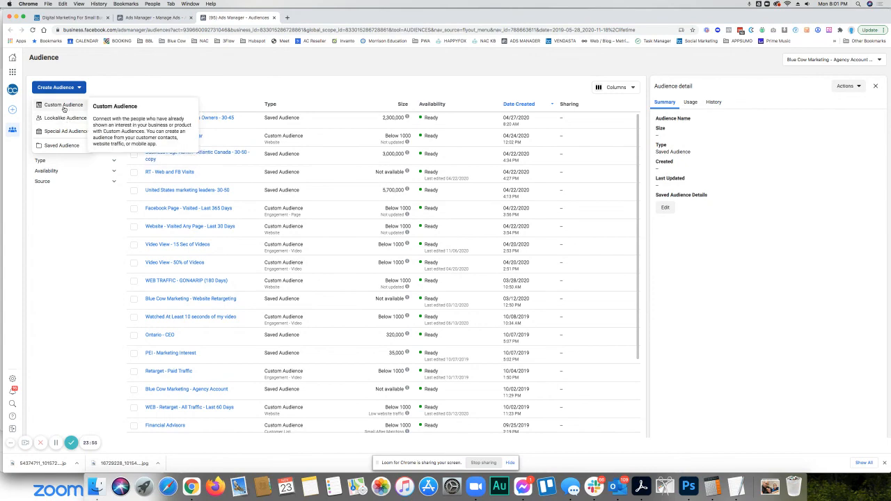
{"action": "left_click", "coordinate": [63, 108]}
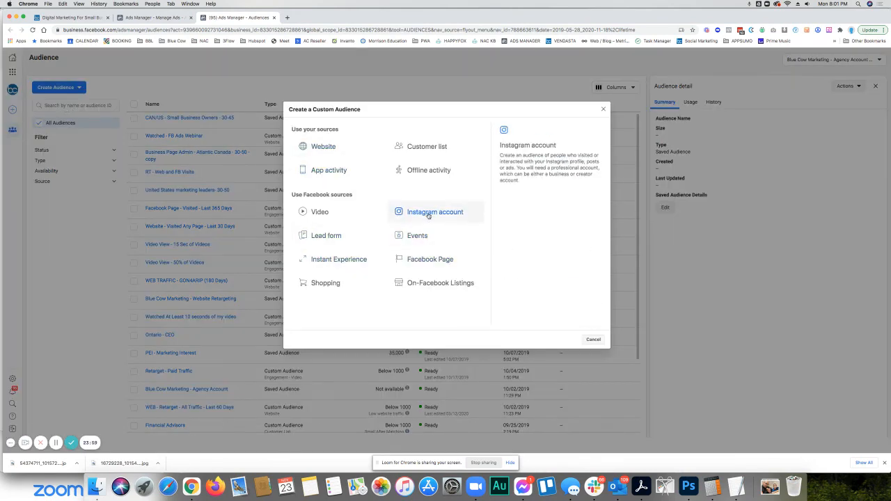
{"action": "left_click", "coordinate": [423, 263]}
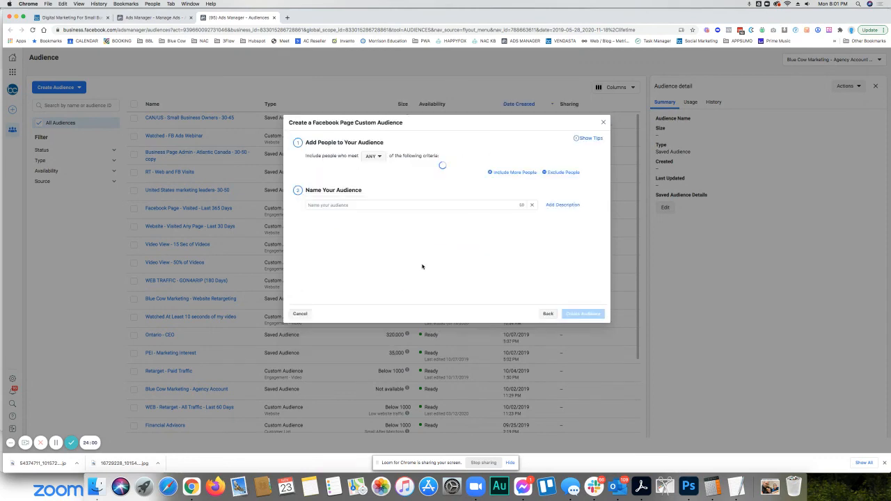
- Set the audience's page to Blue Cow Marketing Inc. and its engagement period to the past 180 days
{"action": "left_click", "coordinate": [370, 170]}
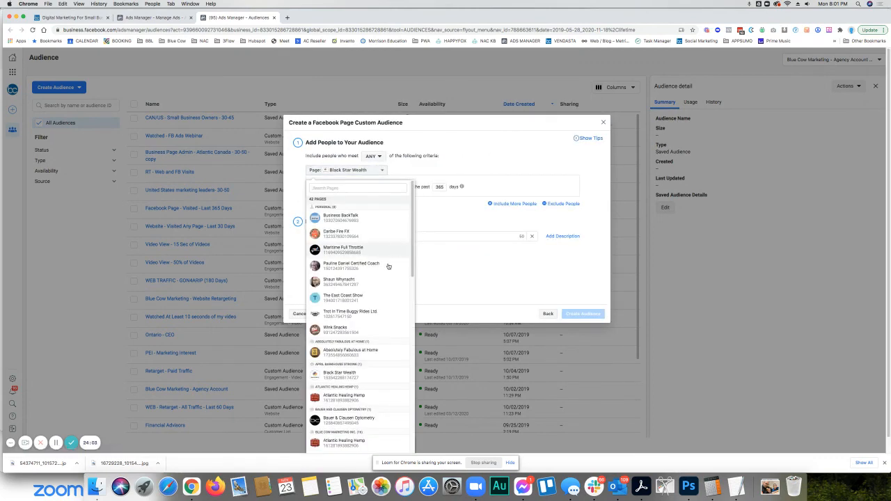
{"action": "scroll", "coordinate": [386, 264], "scroll_direction": "down", "scroll_amount": 5}
{"action": "scroll", "coordinate": [385, 277], "scroll_direction": "up", "scroll_amount": 5}
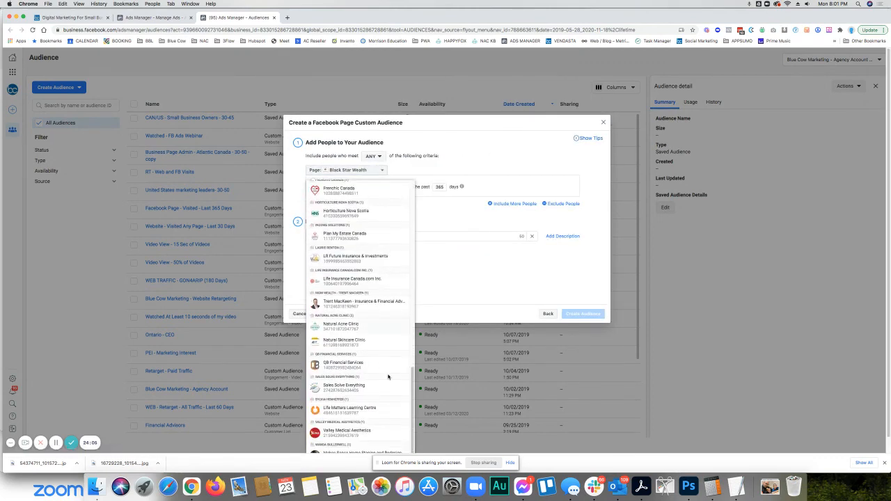
{"action": "scroll", "coordinate": [378, 383], "scroll_direction": "down", "scroll_amount": 1}
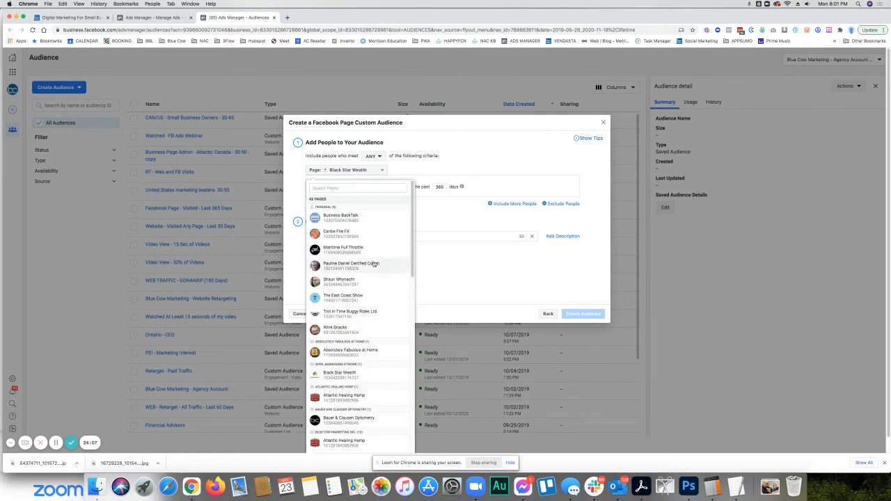
{"action": "scroll", "coordinate": [373, 264], "scroll_direction": "down", "scroll_amount": 1}
{"action": "left_click", "coordinate": [334, 347]}
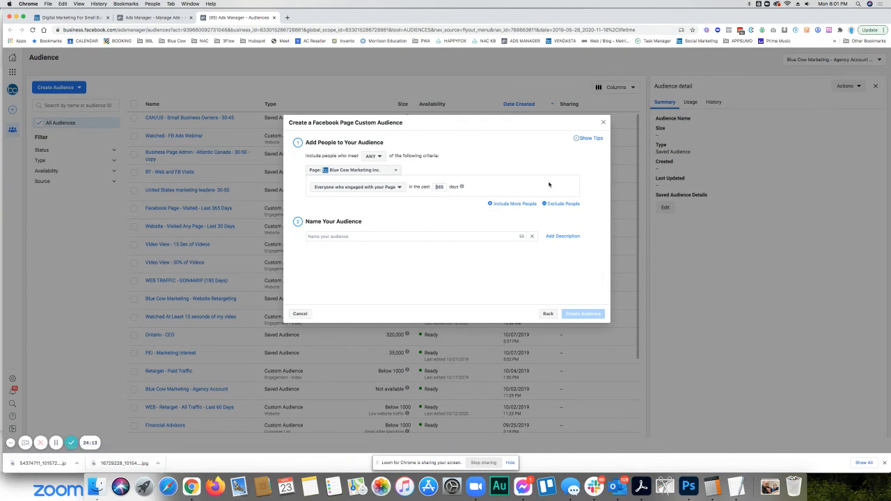
{"action": "double_click", "coordinate": [439, 186]}
{"action": "type", "text": "180"}
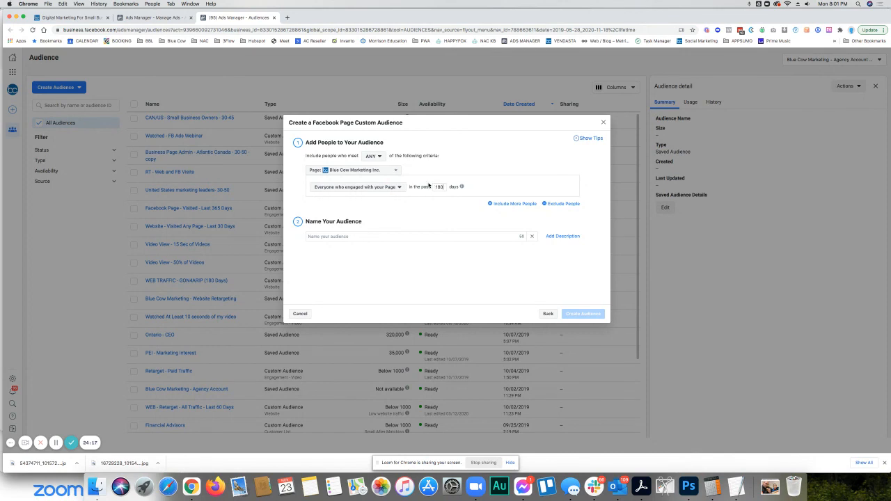